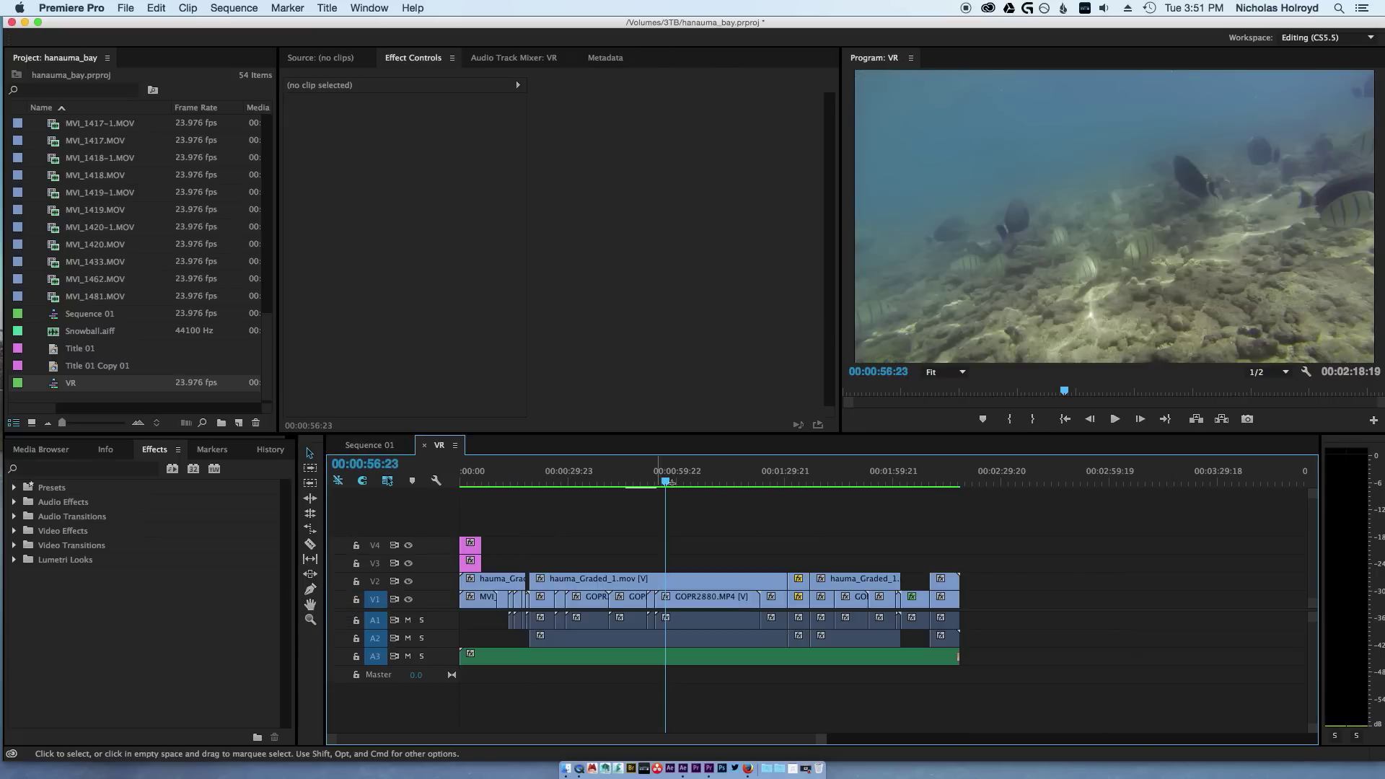
click(626, 477)
click(757, 478)
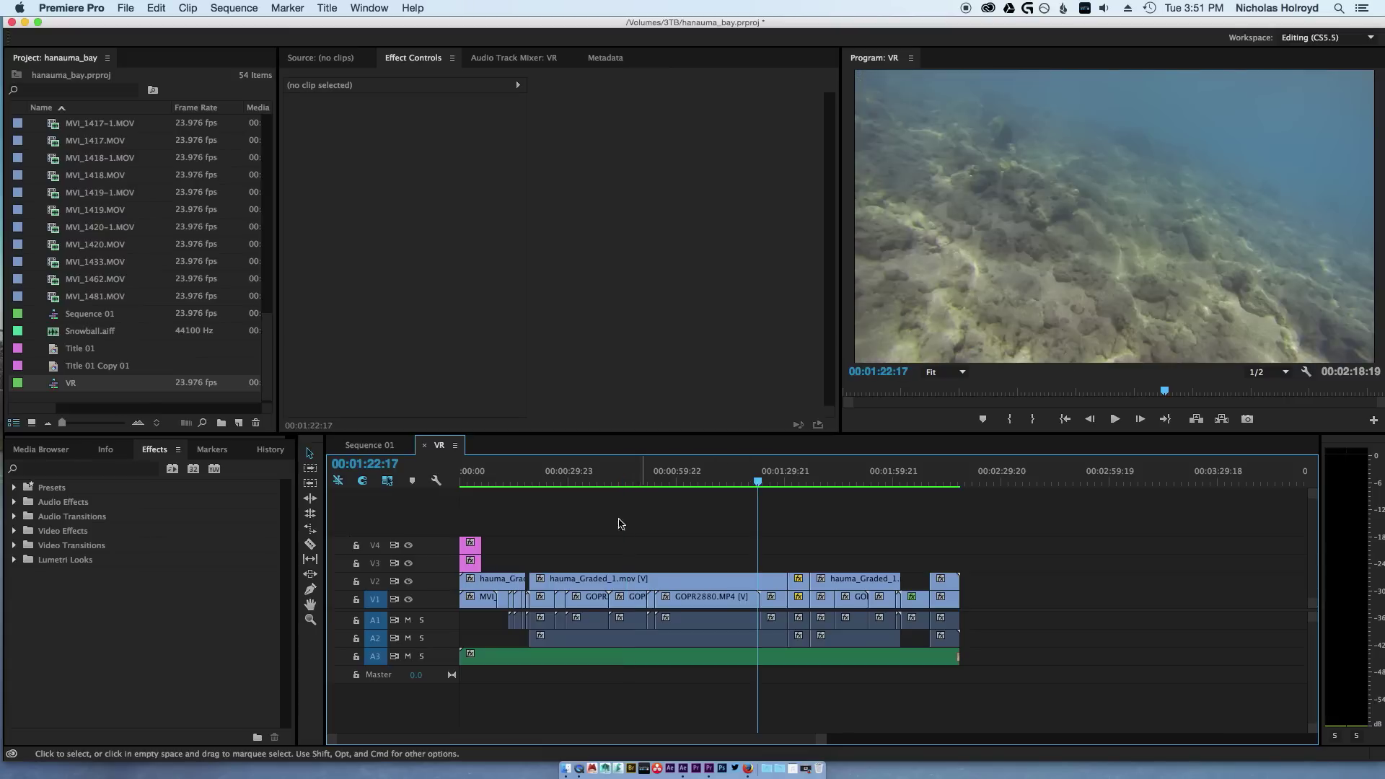
click(678, 579)
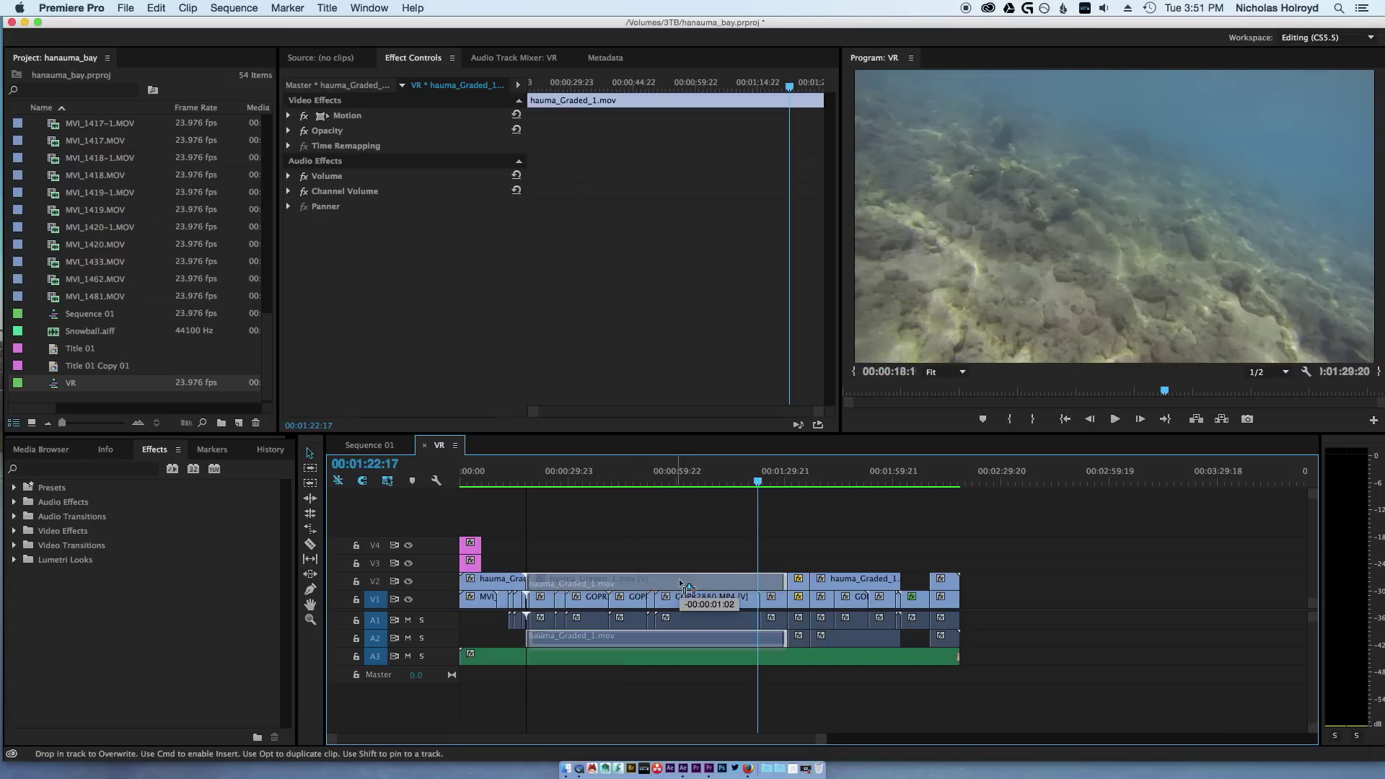
right_click(678, 579)
click(644, 532)
click(644, 531)
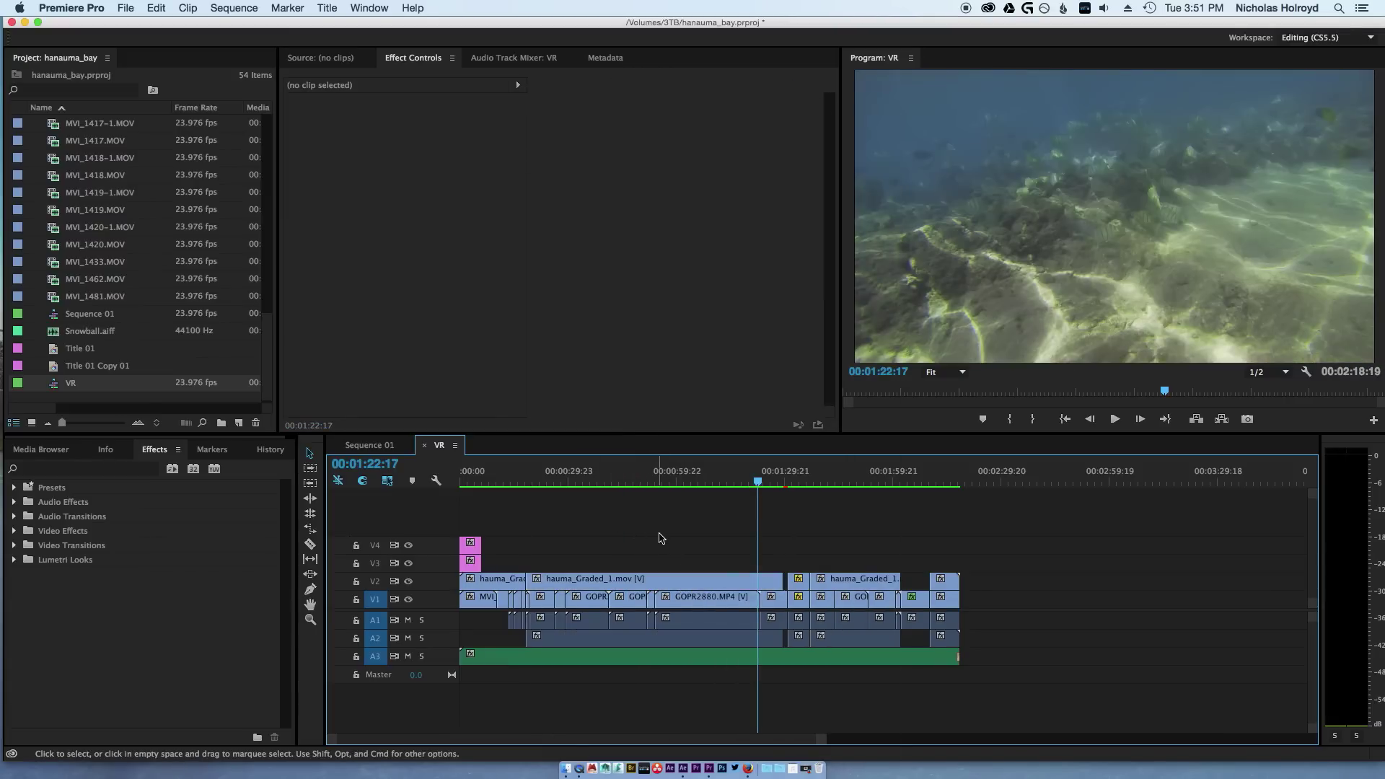
Replace the long hauma_Graded_1.mov clip on V2 with an After Effects composition and save the new project as Vr_Snorkel.
right_click(676, 583)
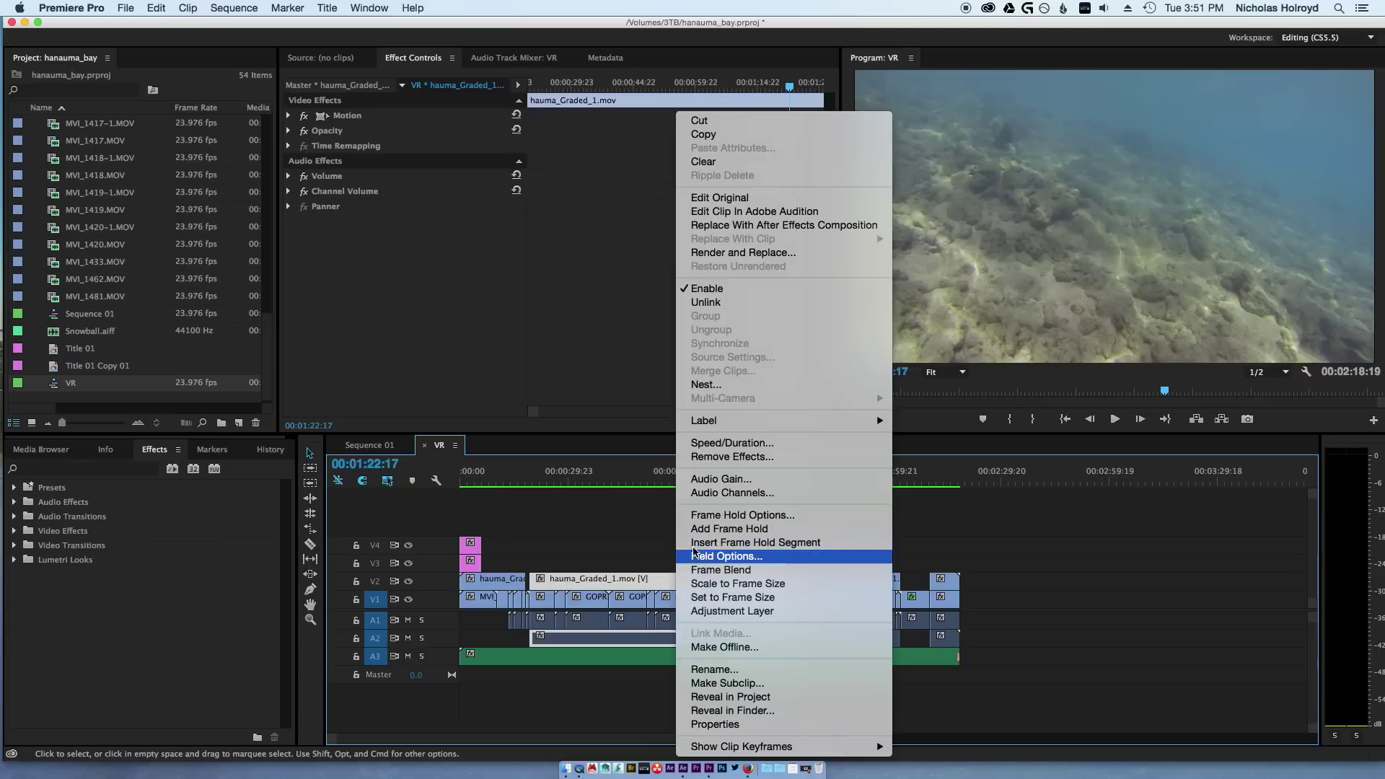
click(773, 230)
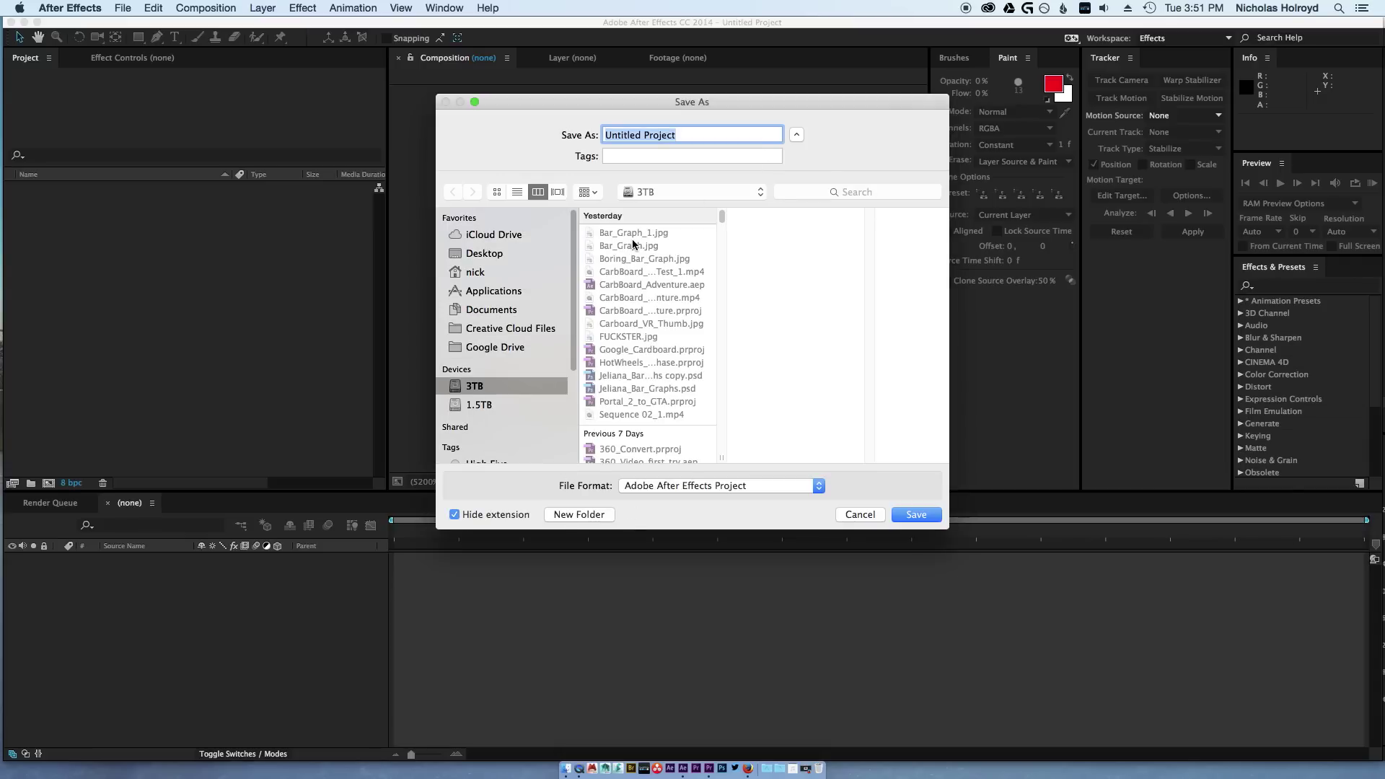
text(Vr_Snorkel)
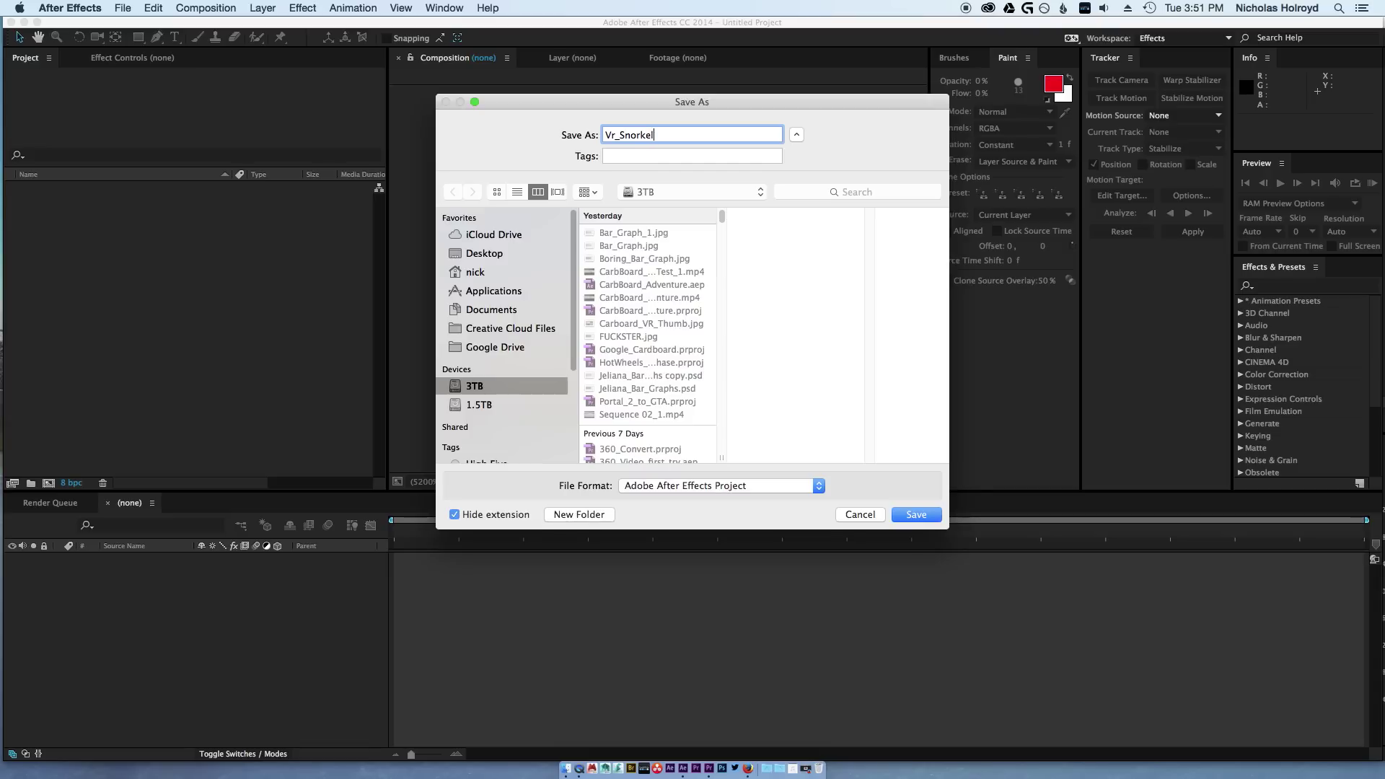
key(Return)
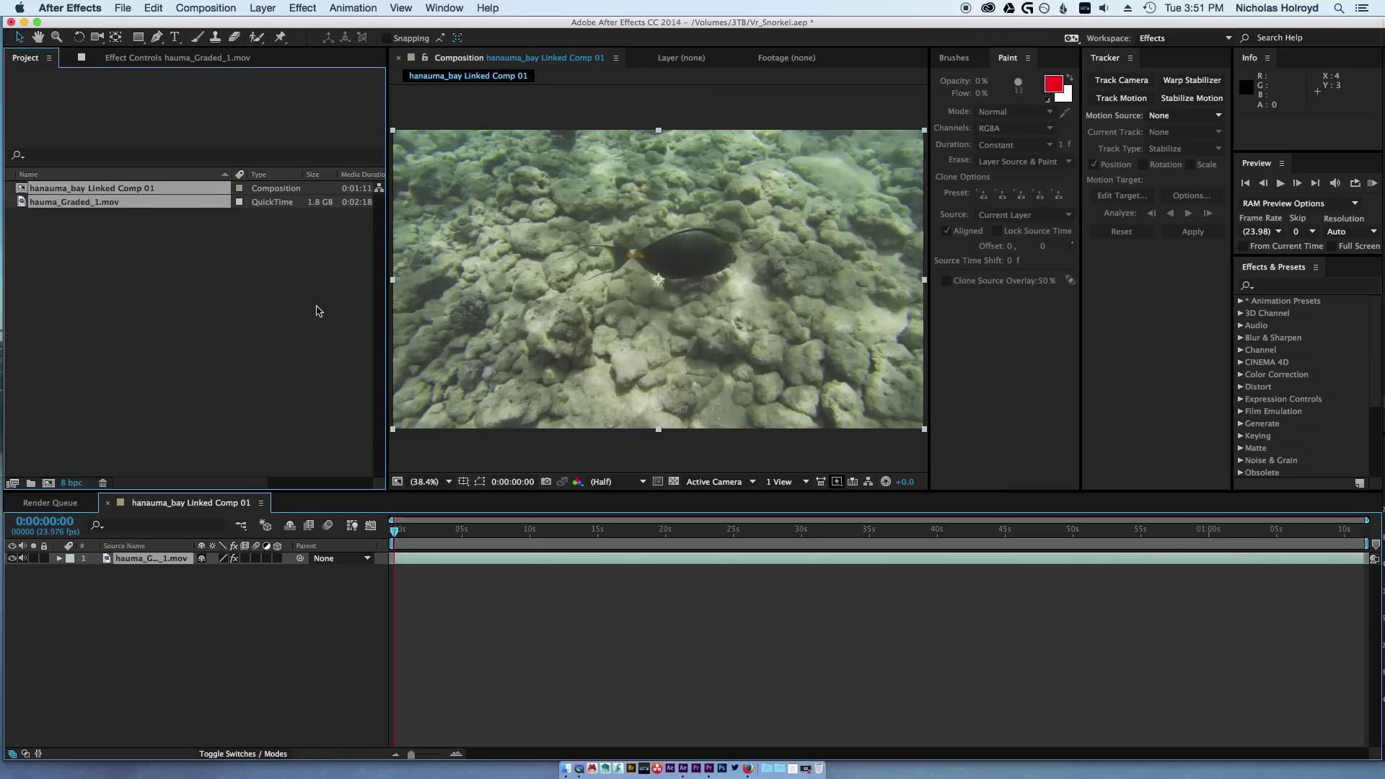
Duplicate the footage layer with the current time at 0:00:24:07, and add a black 1920 x 1080 px solid above both copies.
drag(406, 532, 724, 581)
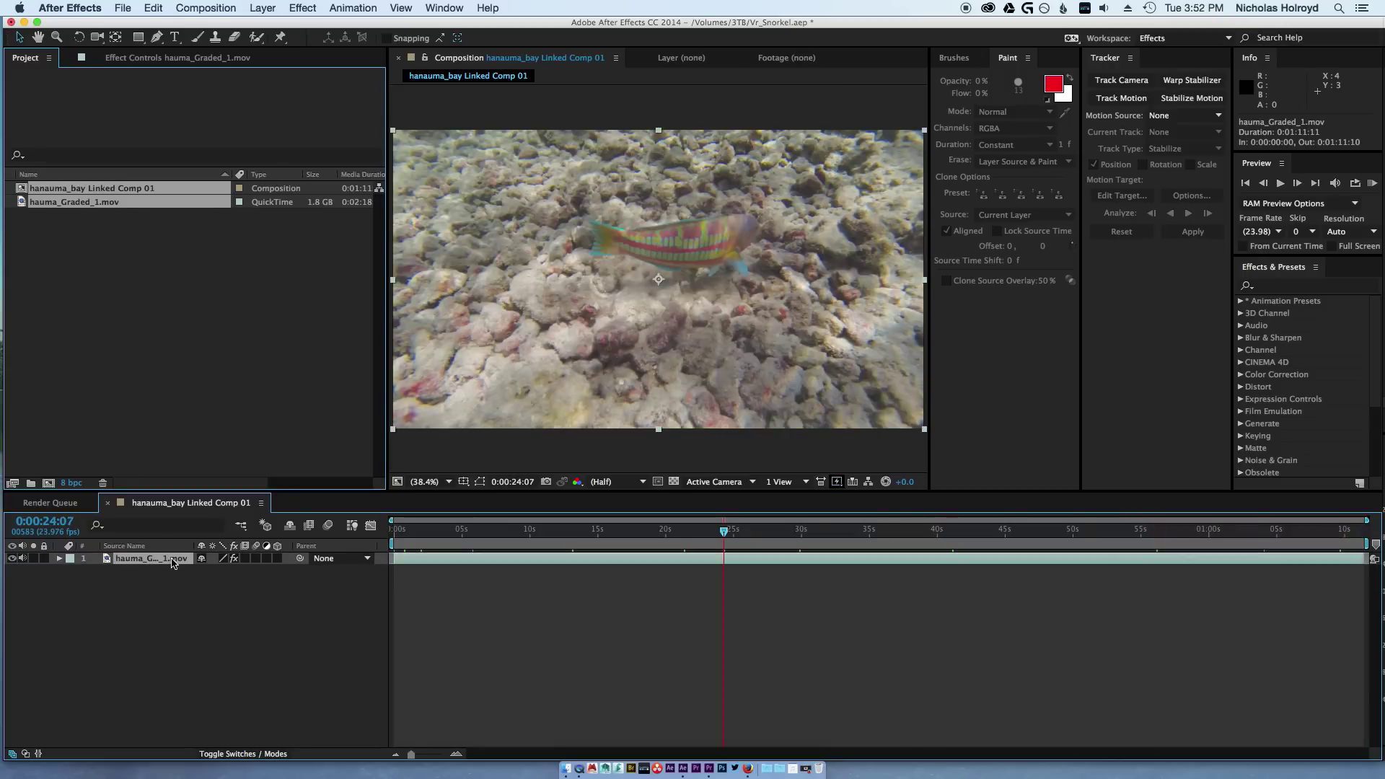
key(super+d)
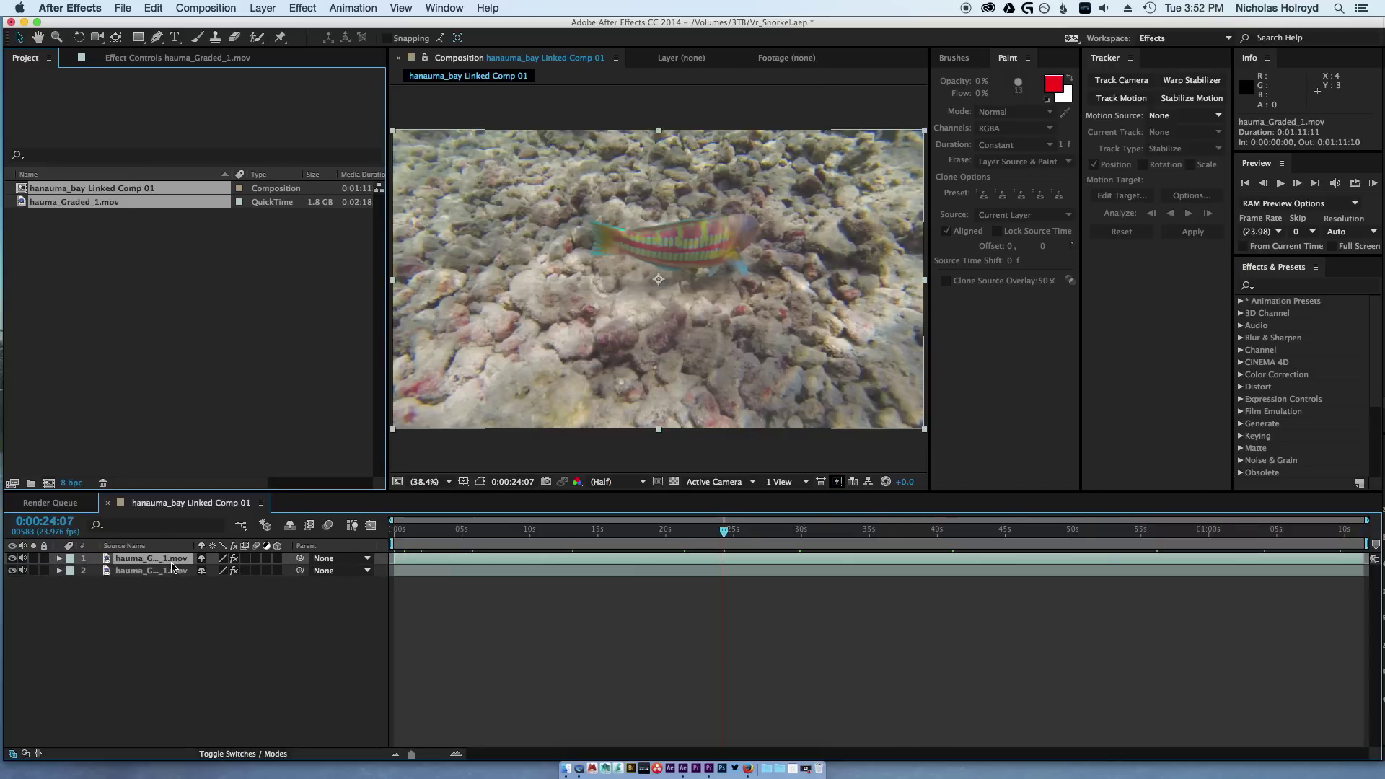
click(262, 8)
mouse_move(274, 25)
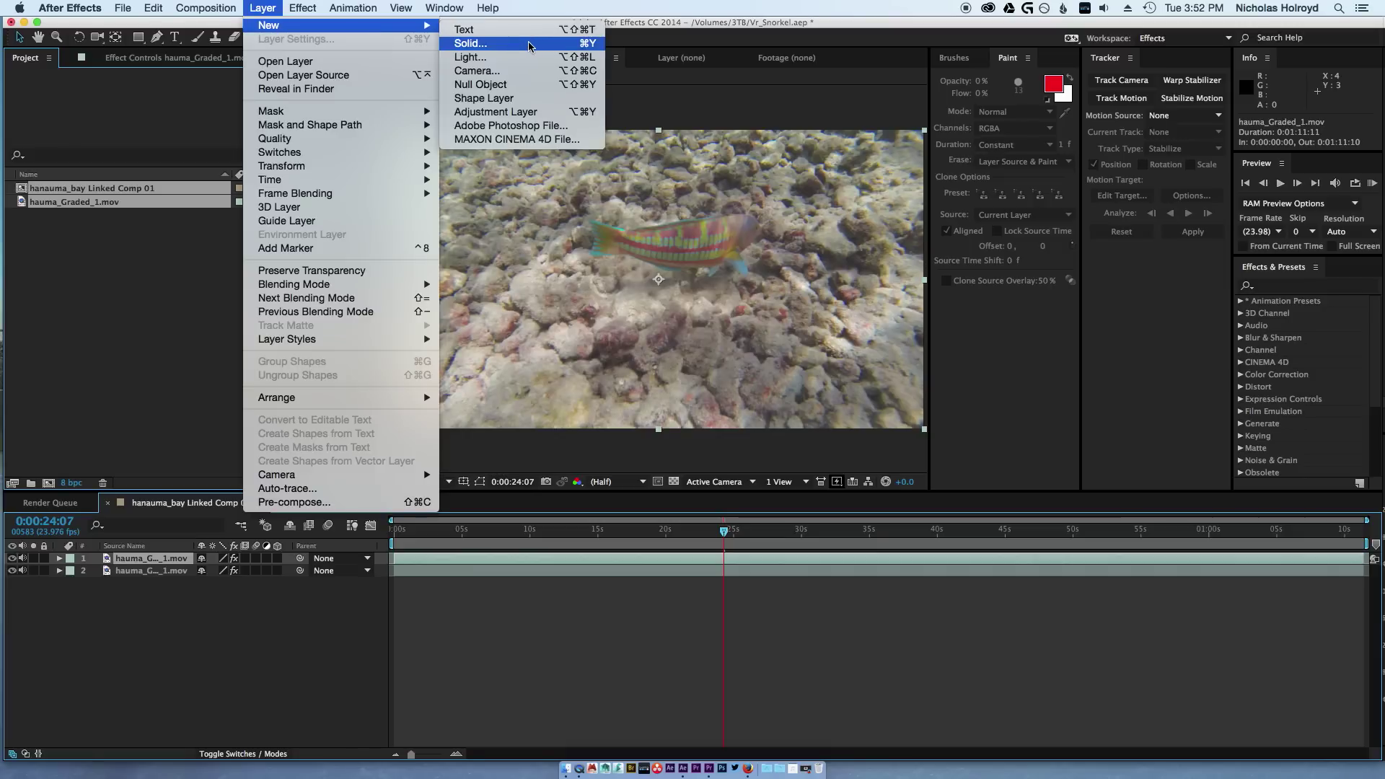
click(532, 44)
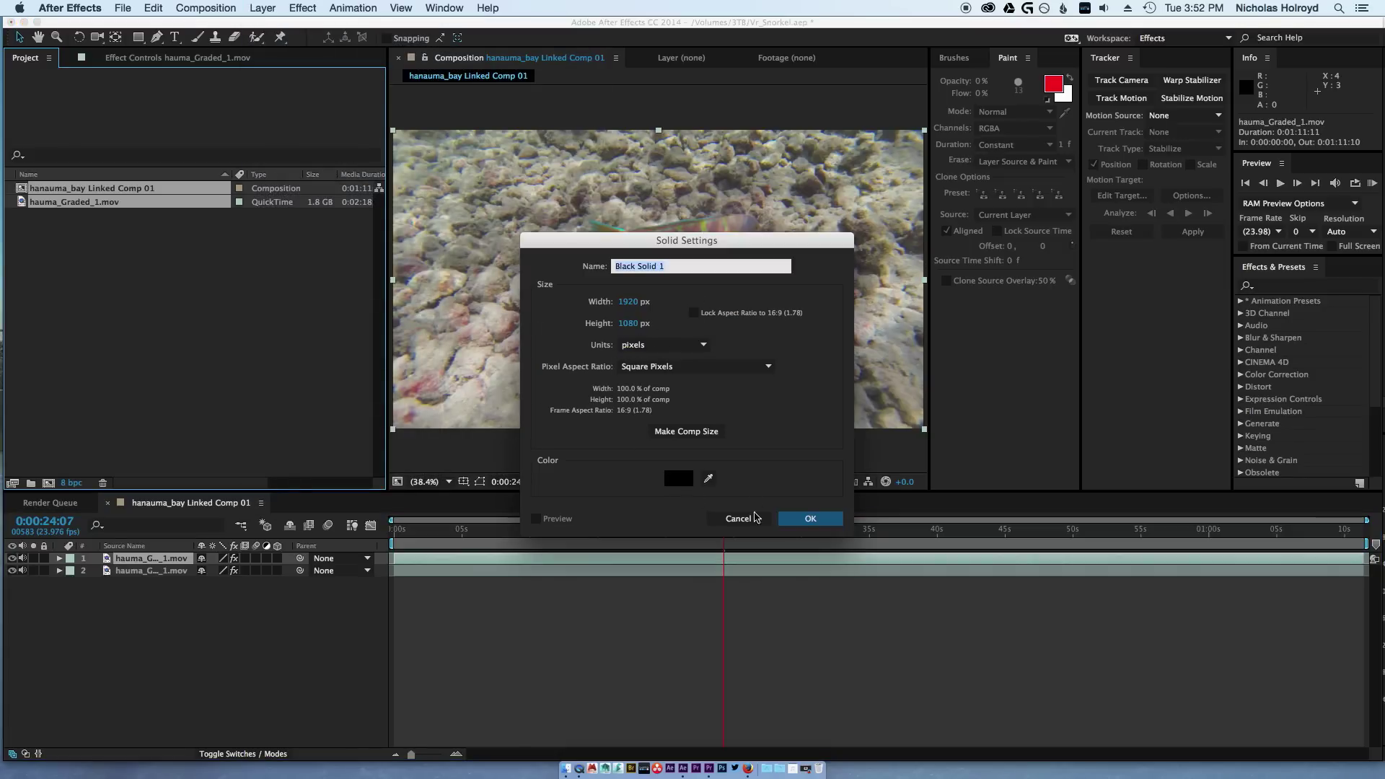
click(799, 521)
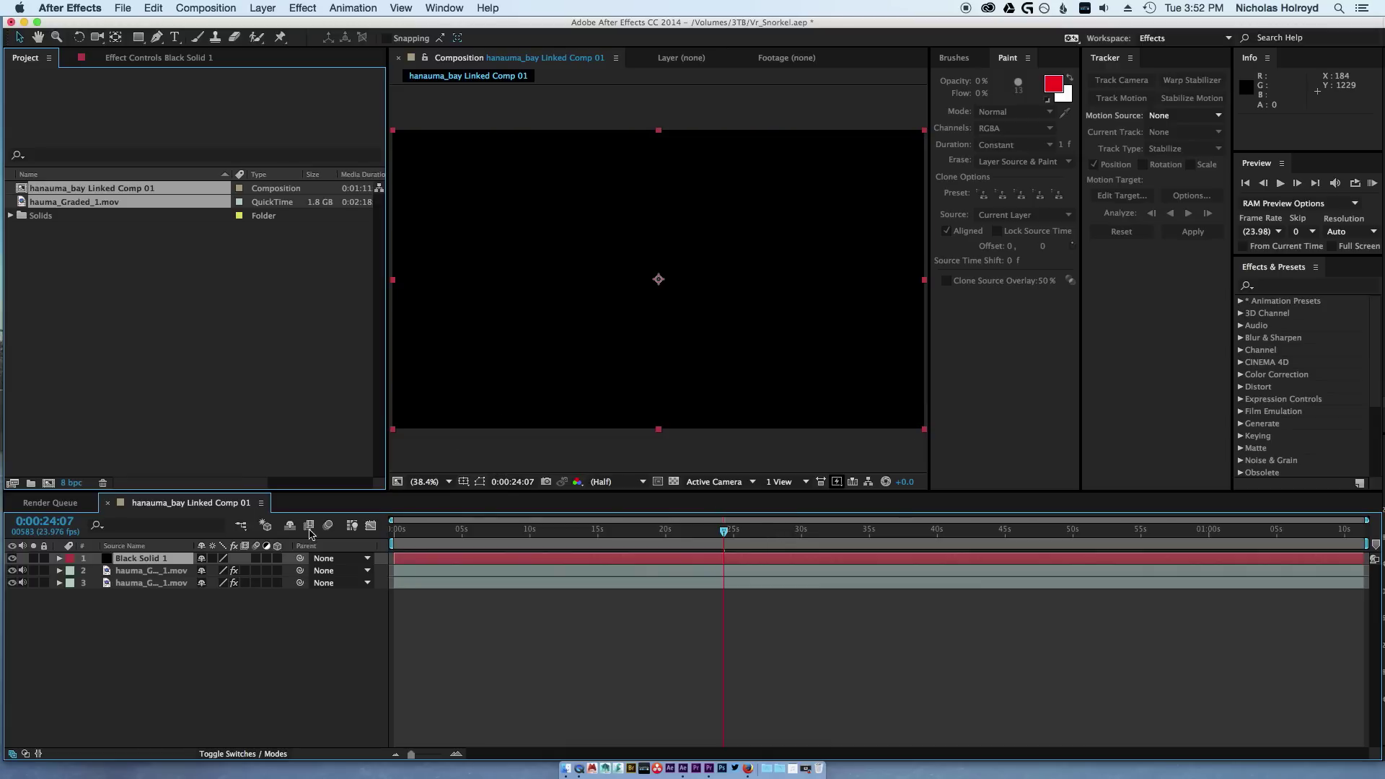
Unlink the black solid's scale and set it to 1% horizontally and 100% vertically, making a thin centre divider.
click(153, 560)
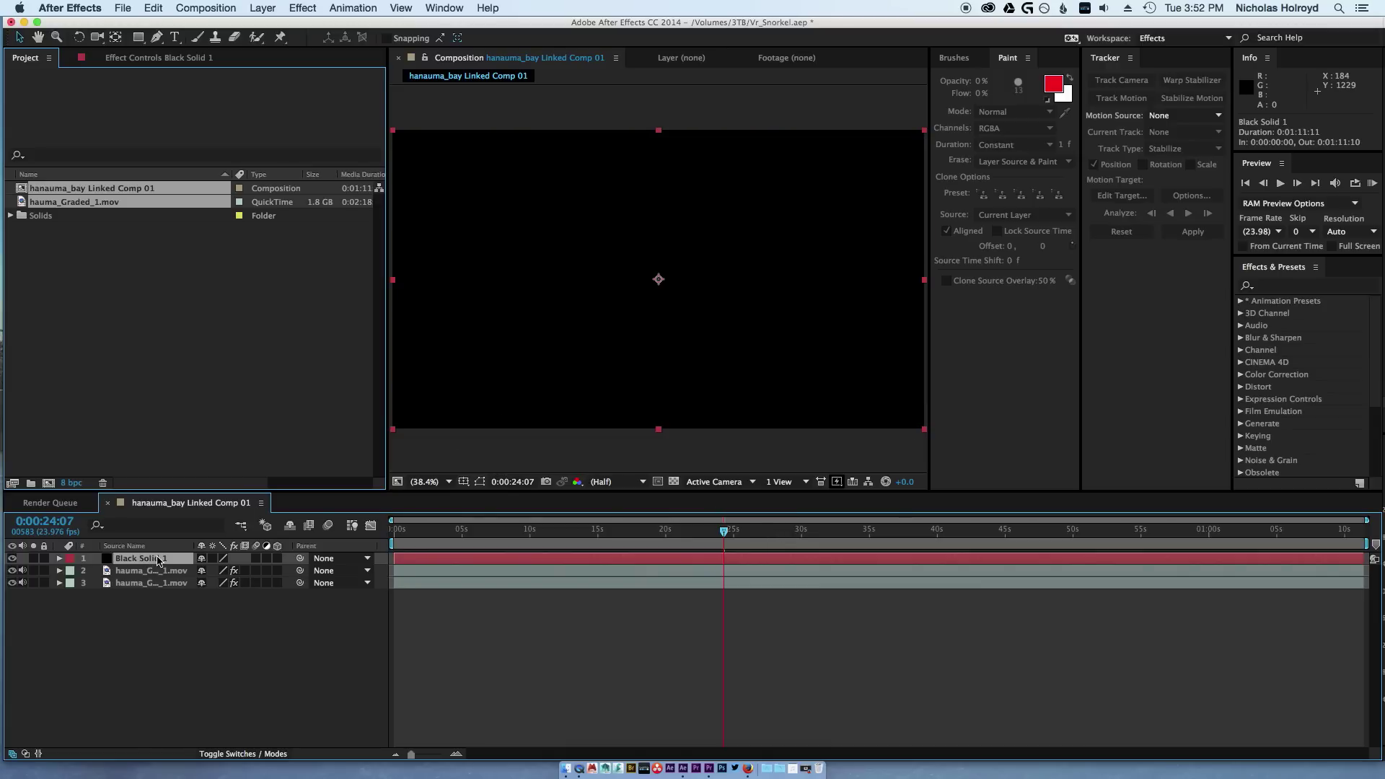
key(s)
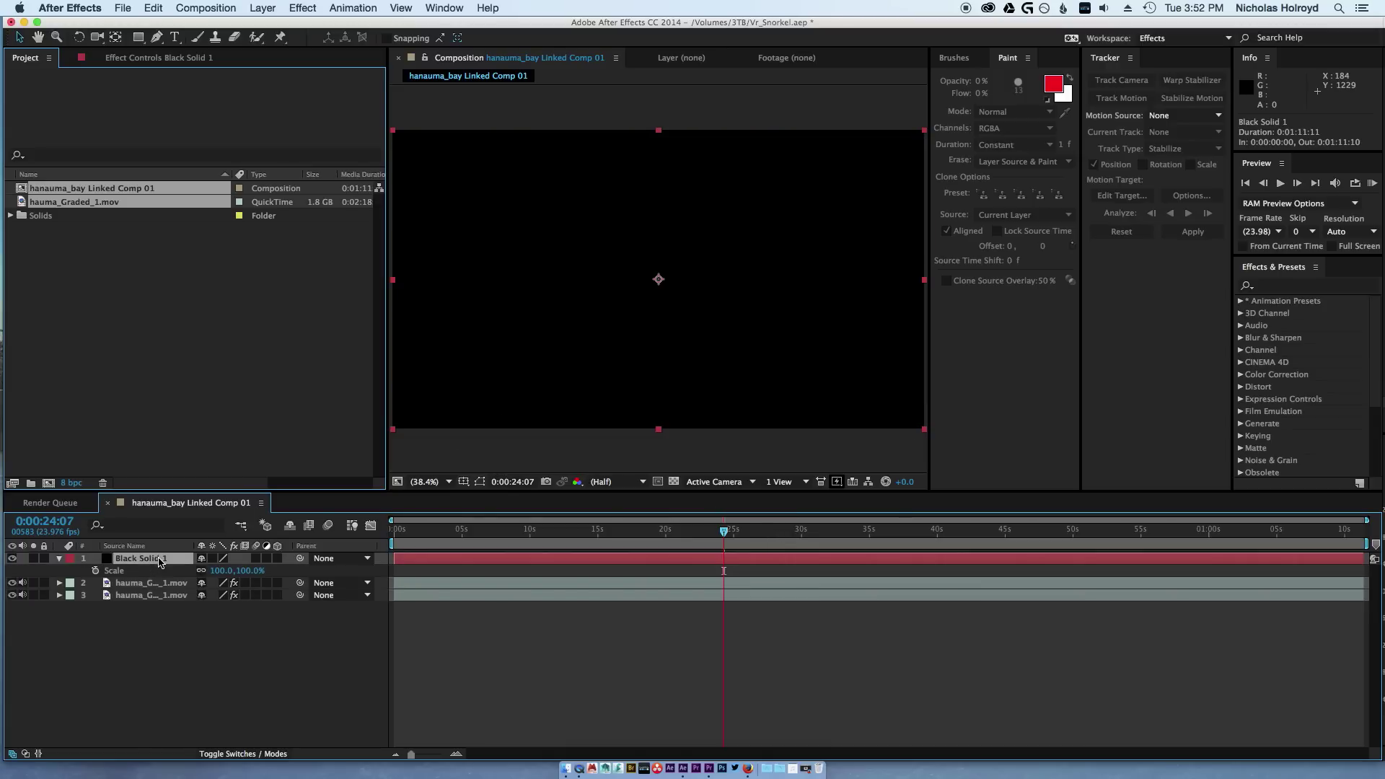
click(215, 571)
key(Return)
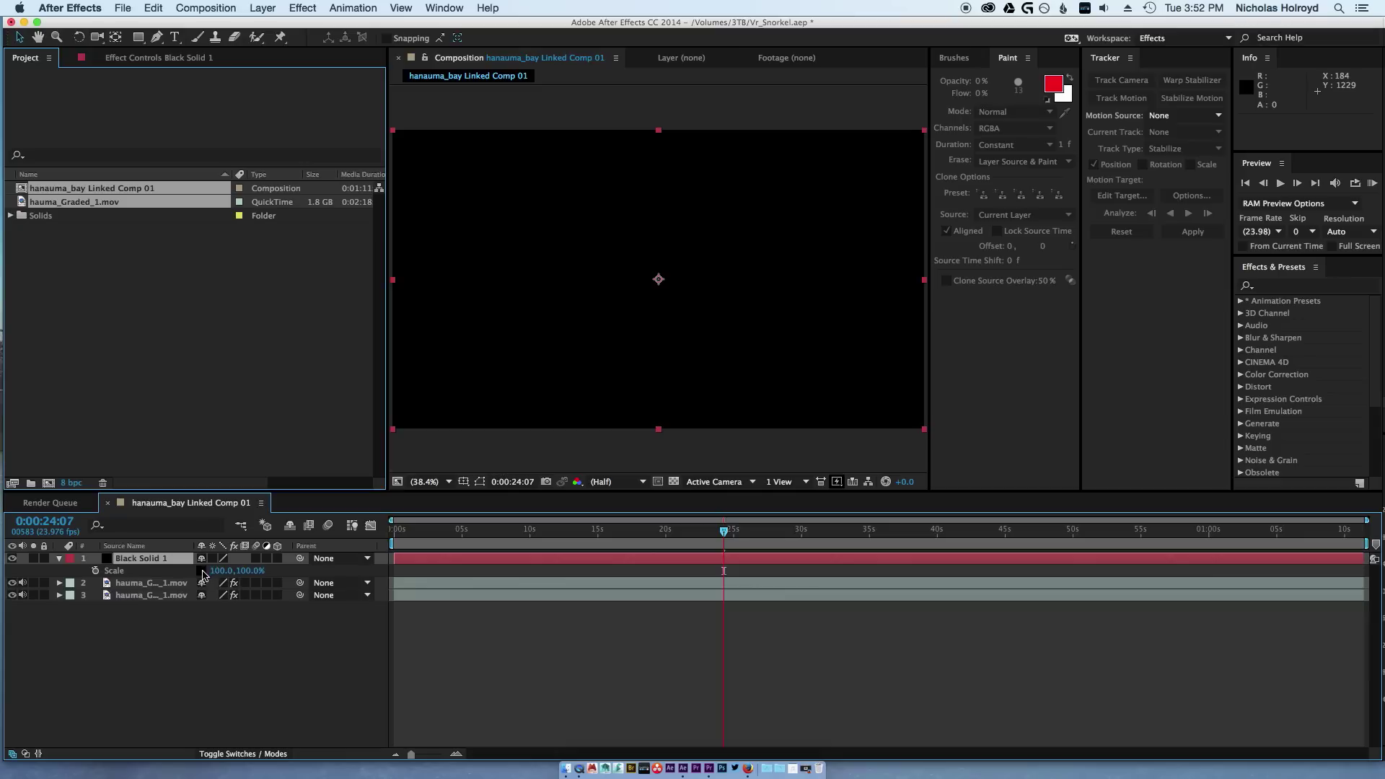
drag(246, 571, 211, 578)
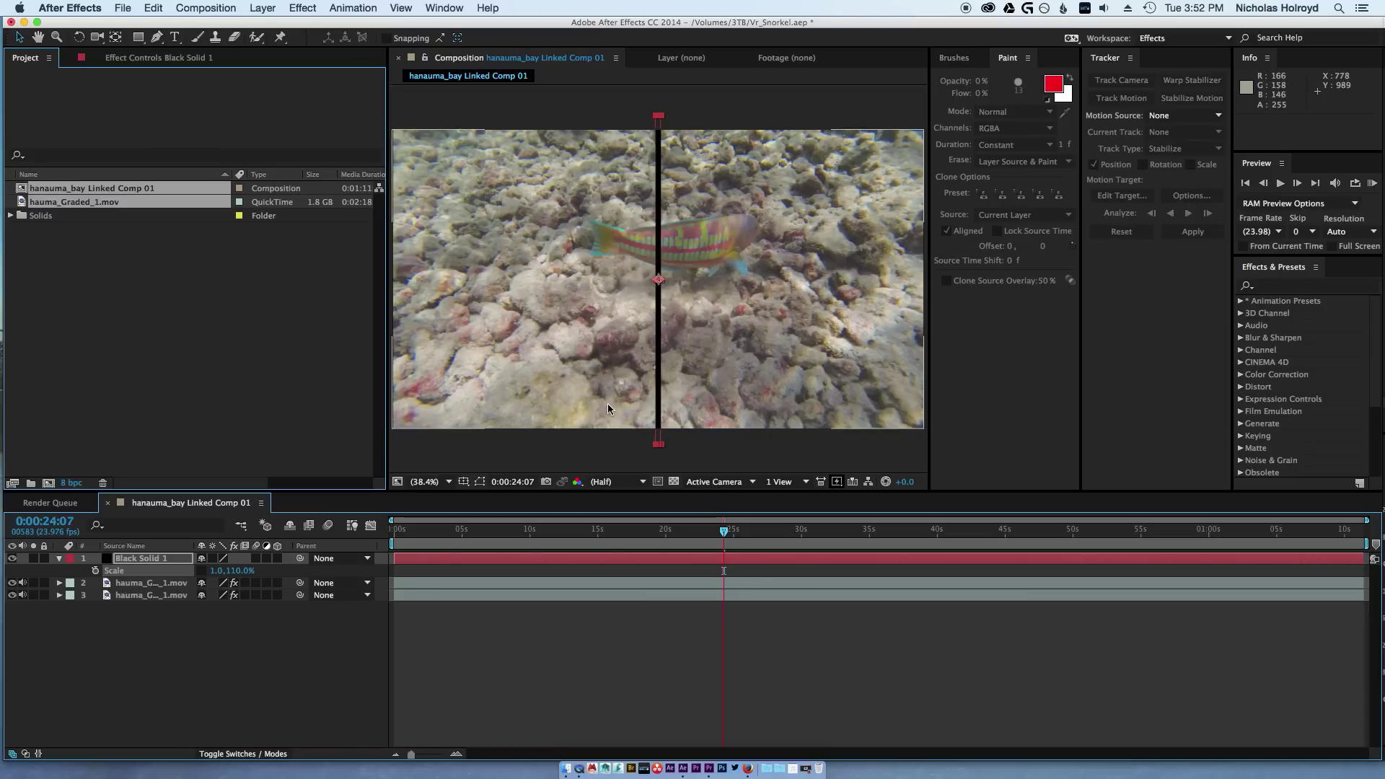
click(240, 574)
text(100)
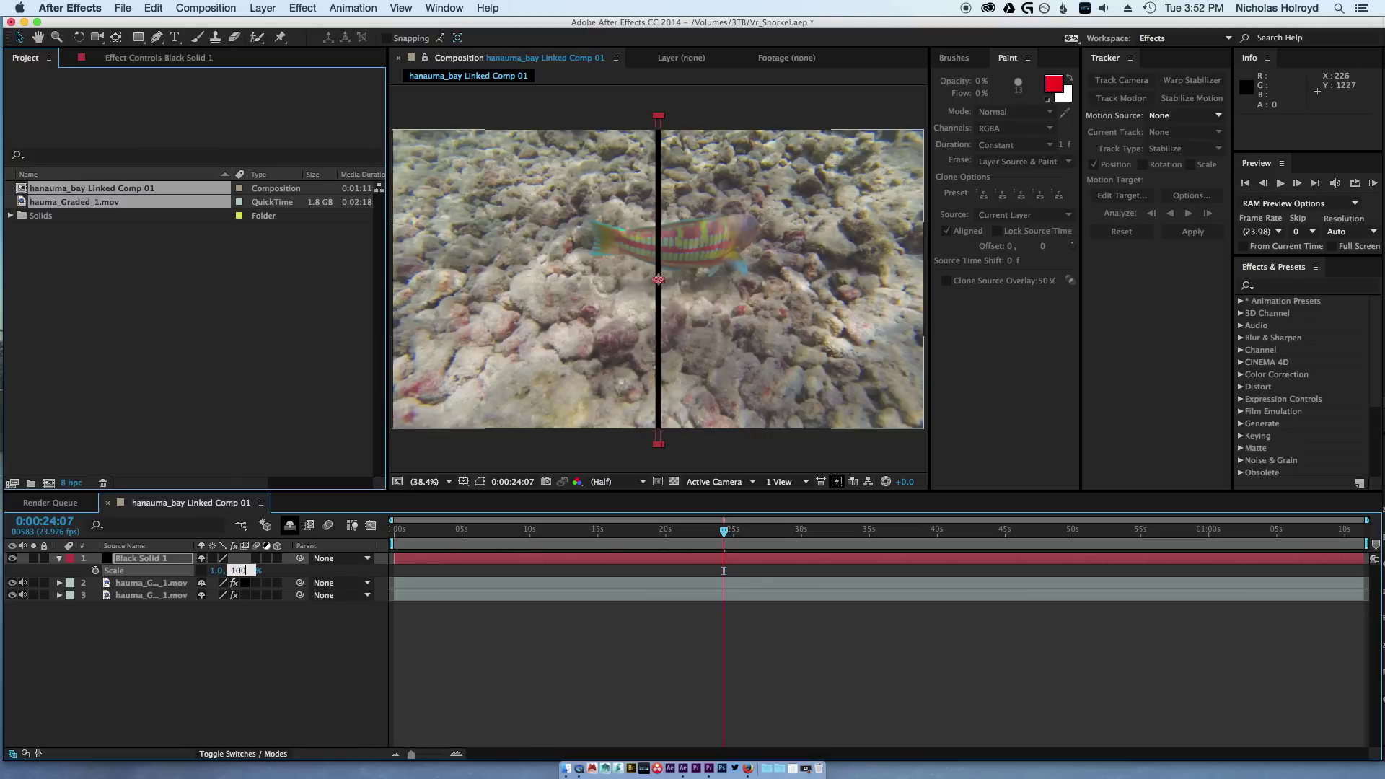
key(Return)
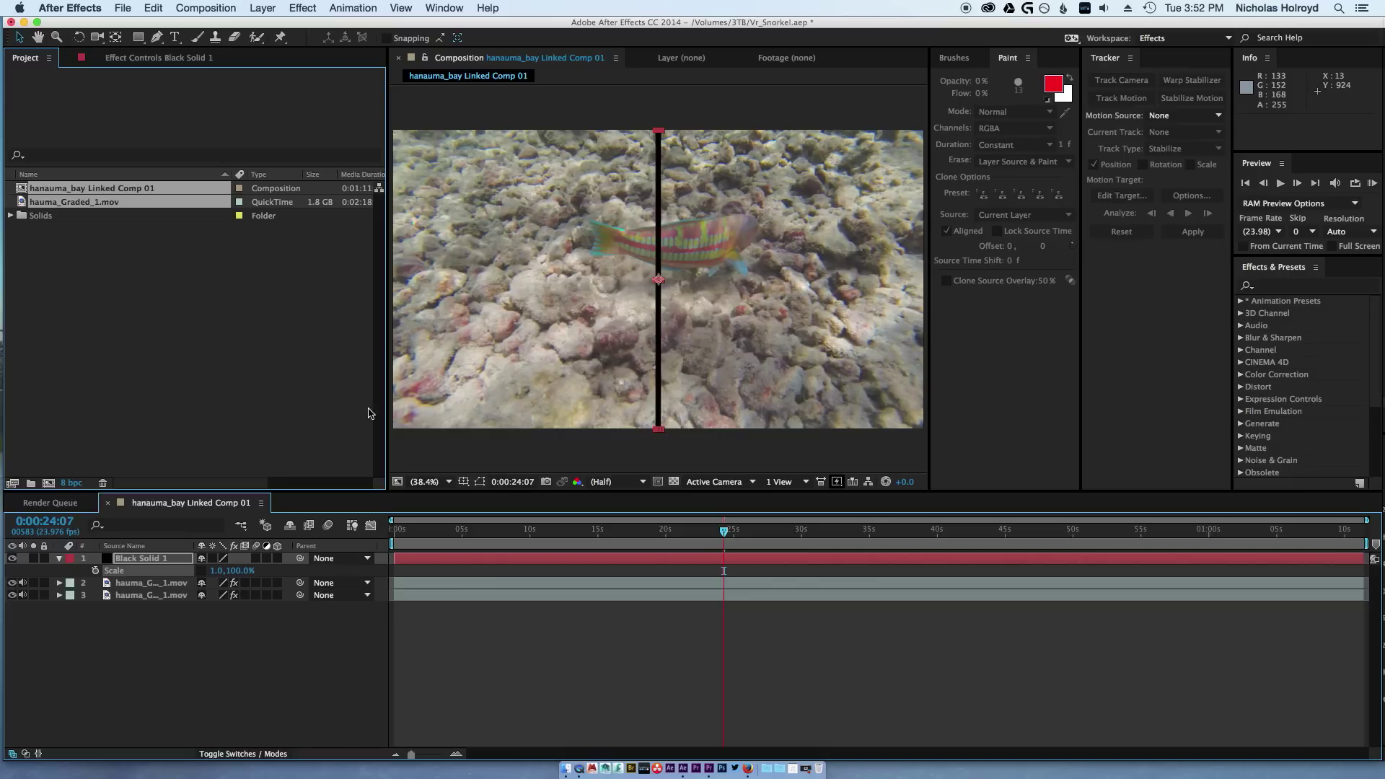
Scale both hauma_Graded_1.mov layers to 52%, keeping their proportions.
click(160, 584)
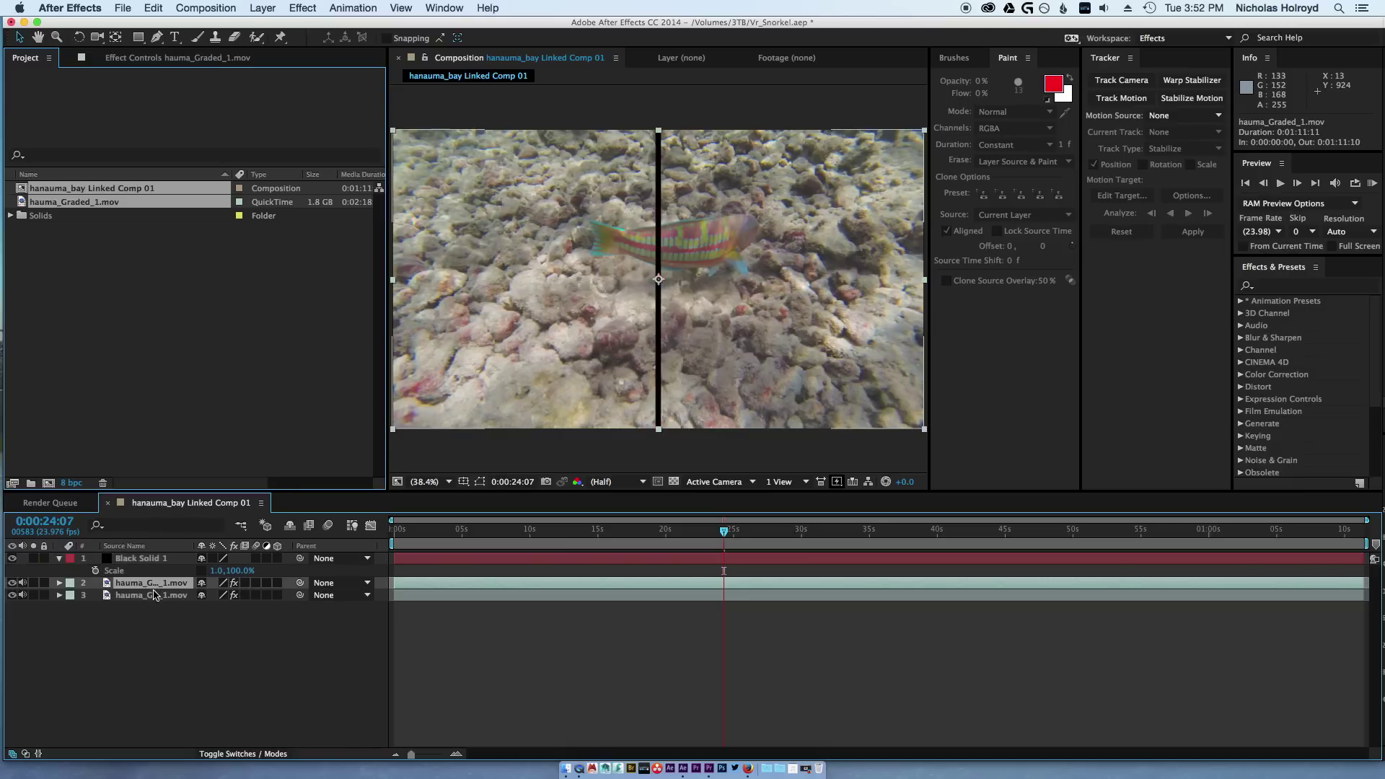
shift+click(152, 599)
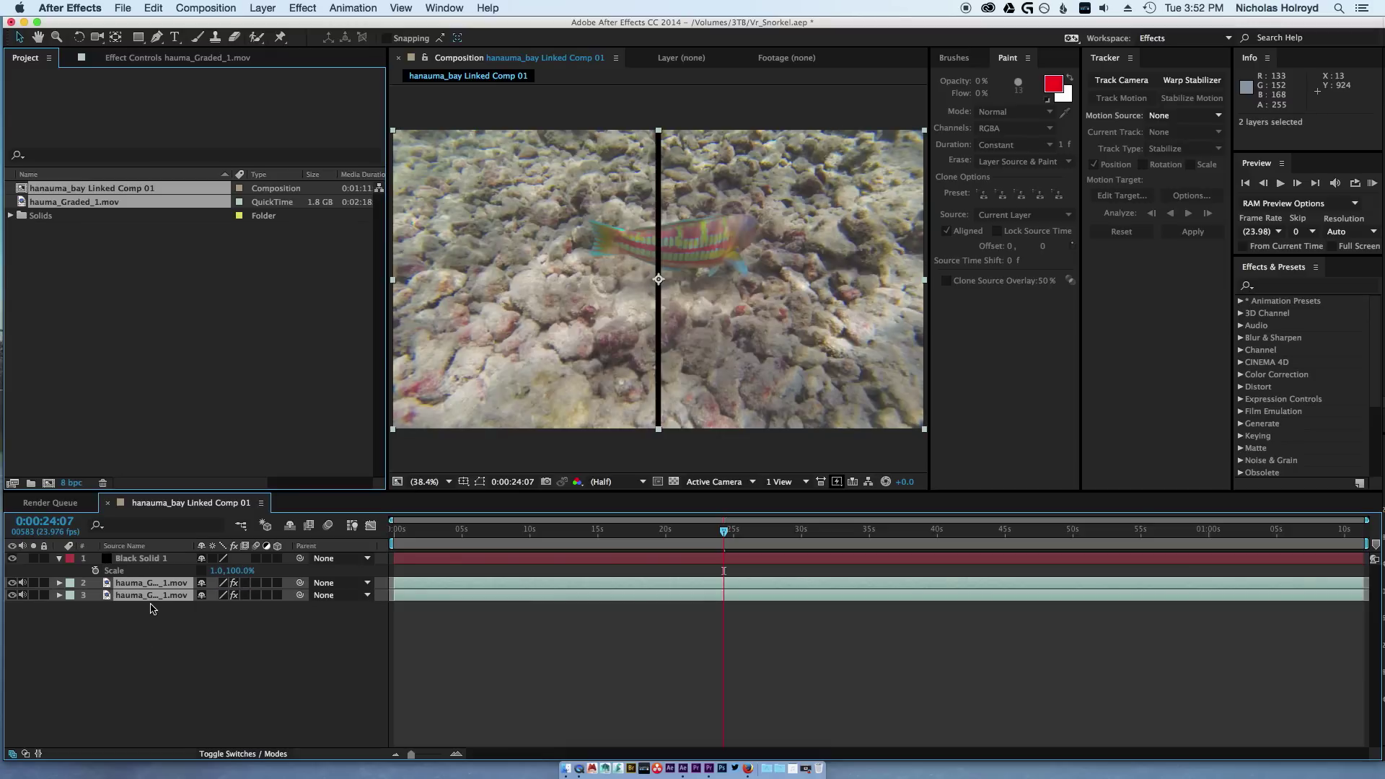
key(s)
click(248, 595)
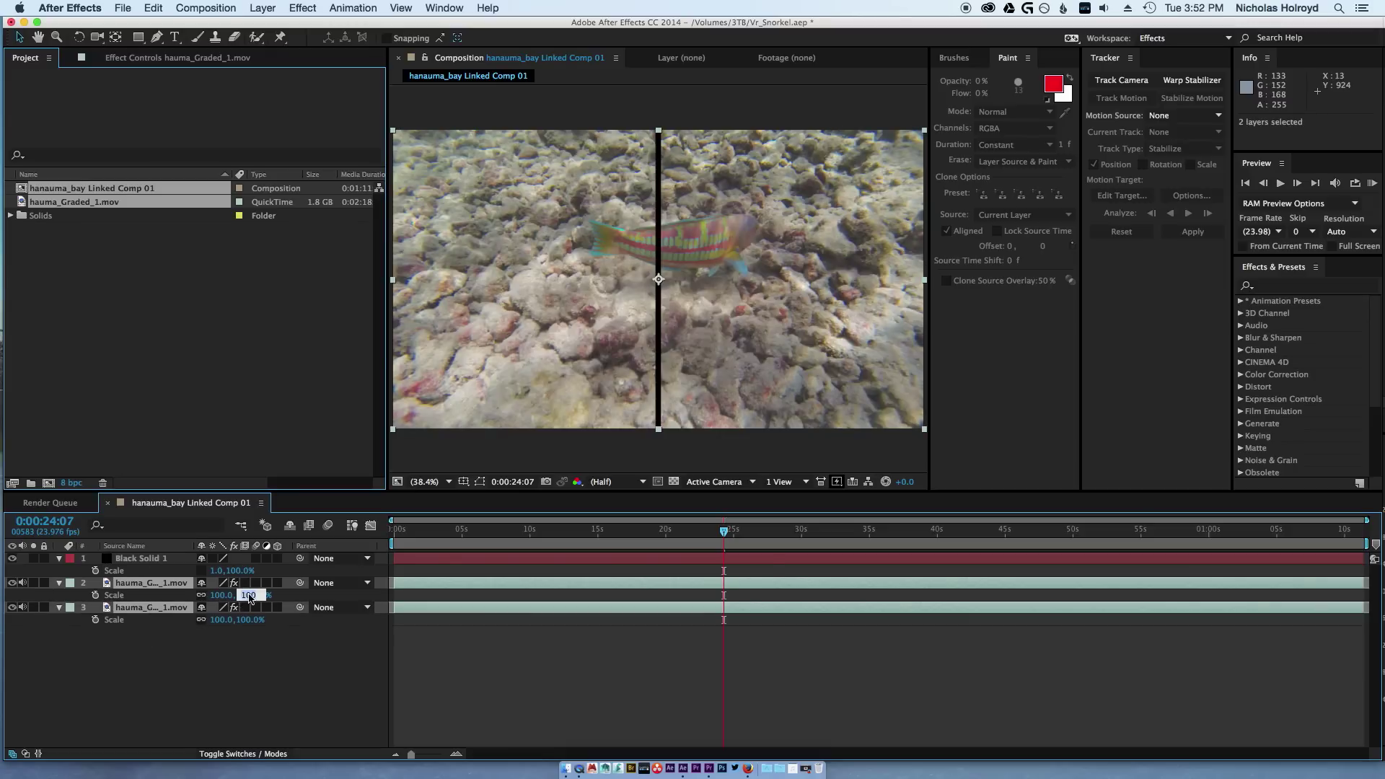
text(52)
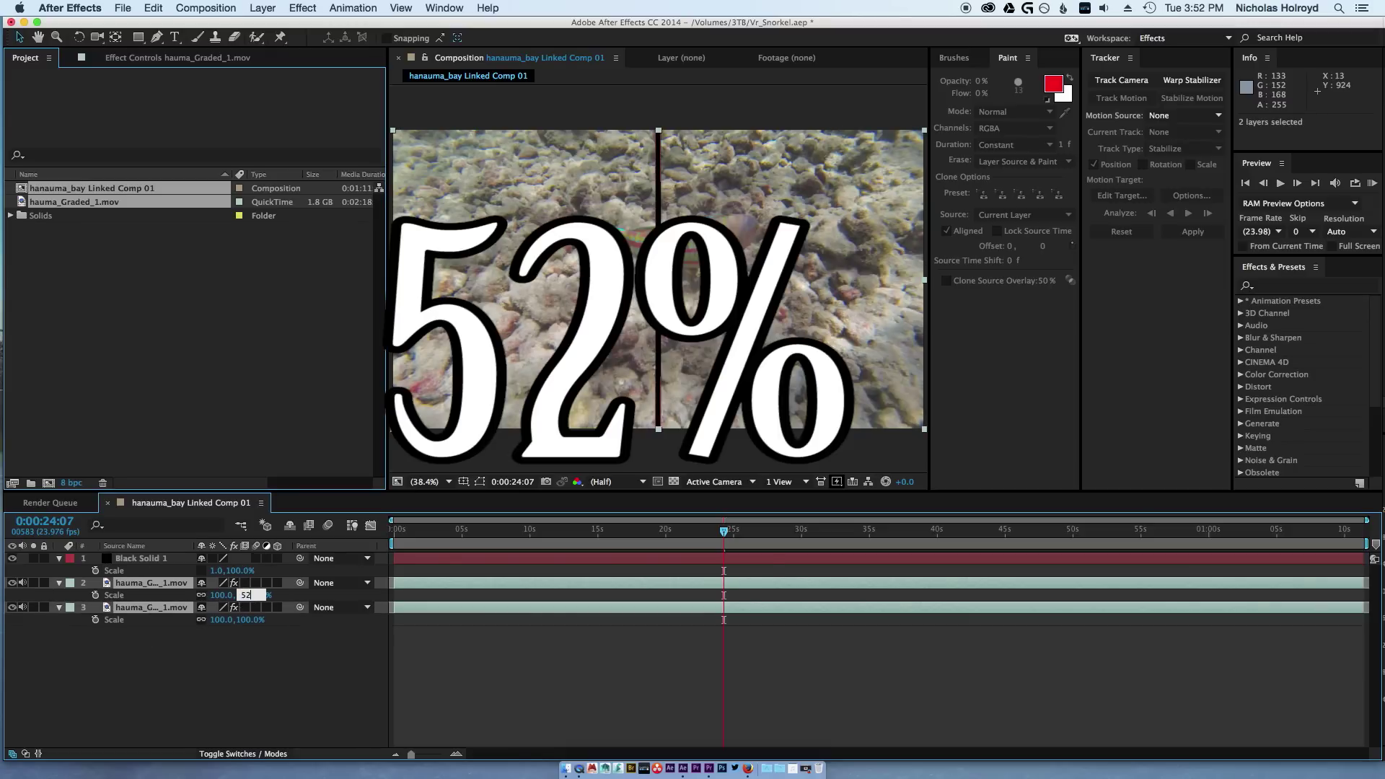
key(Return)
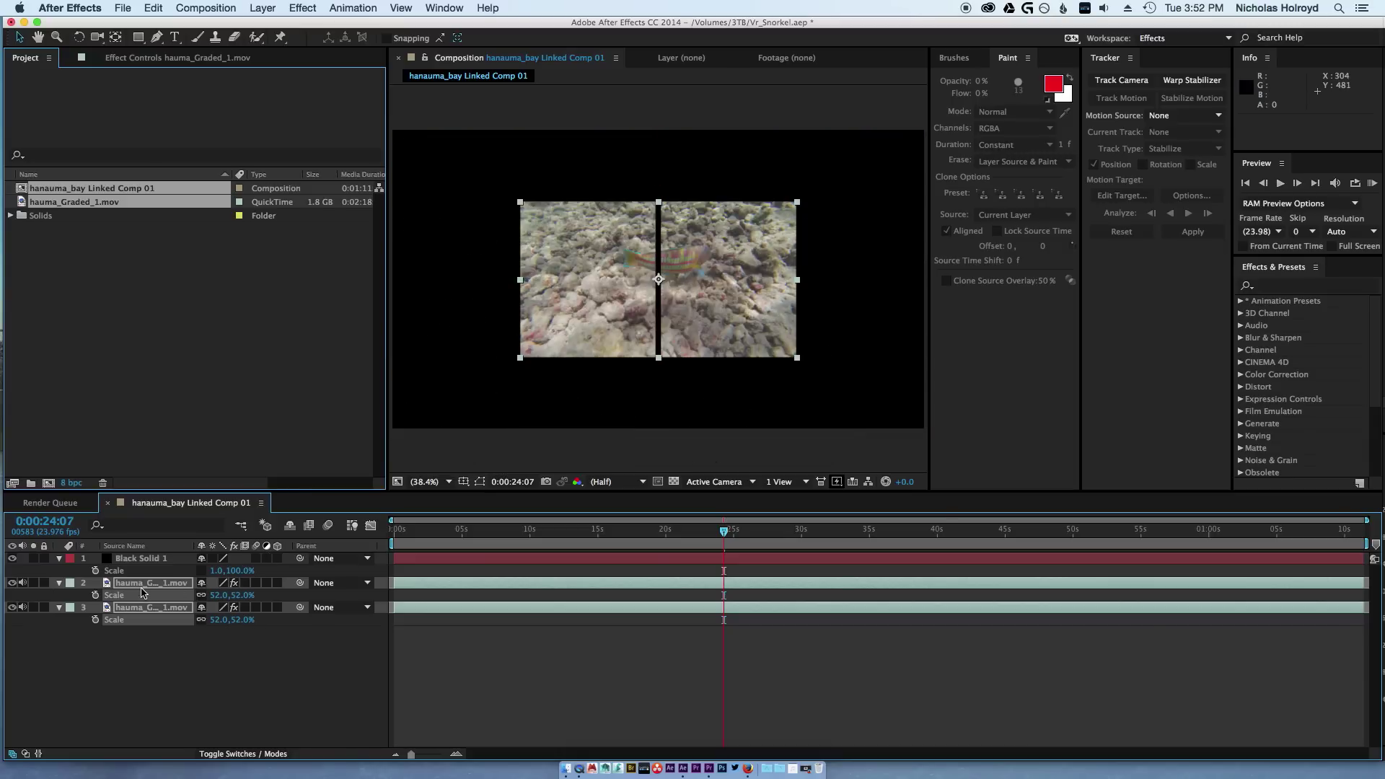
Set the vertical position of both footage layers to 545.2.
key(p)
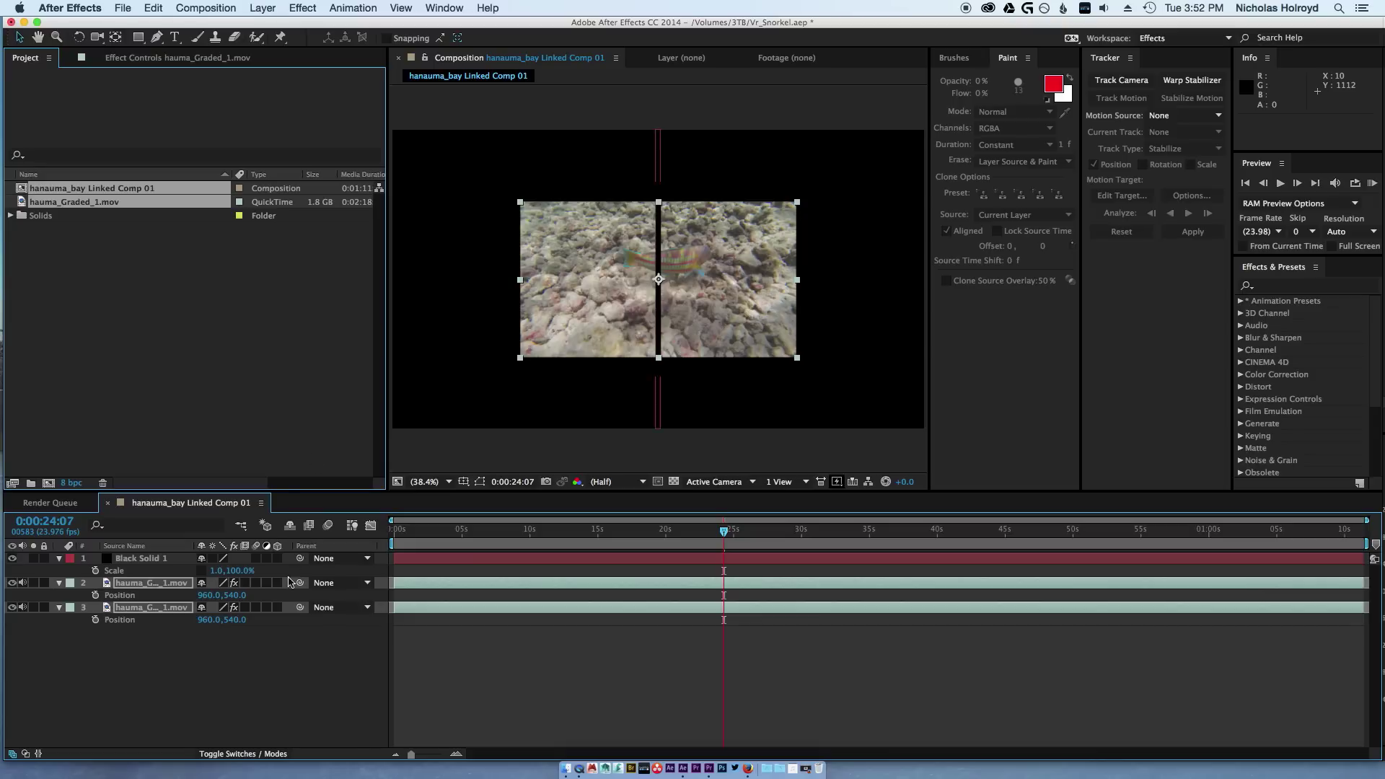
click(239, 595)
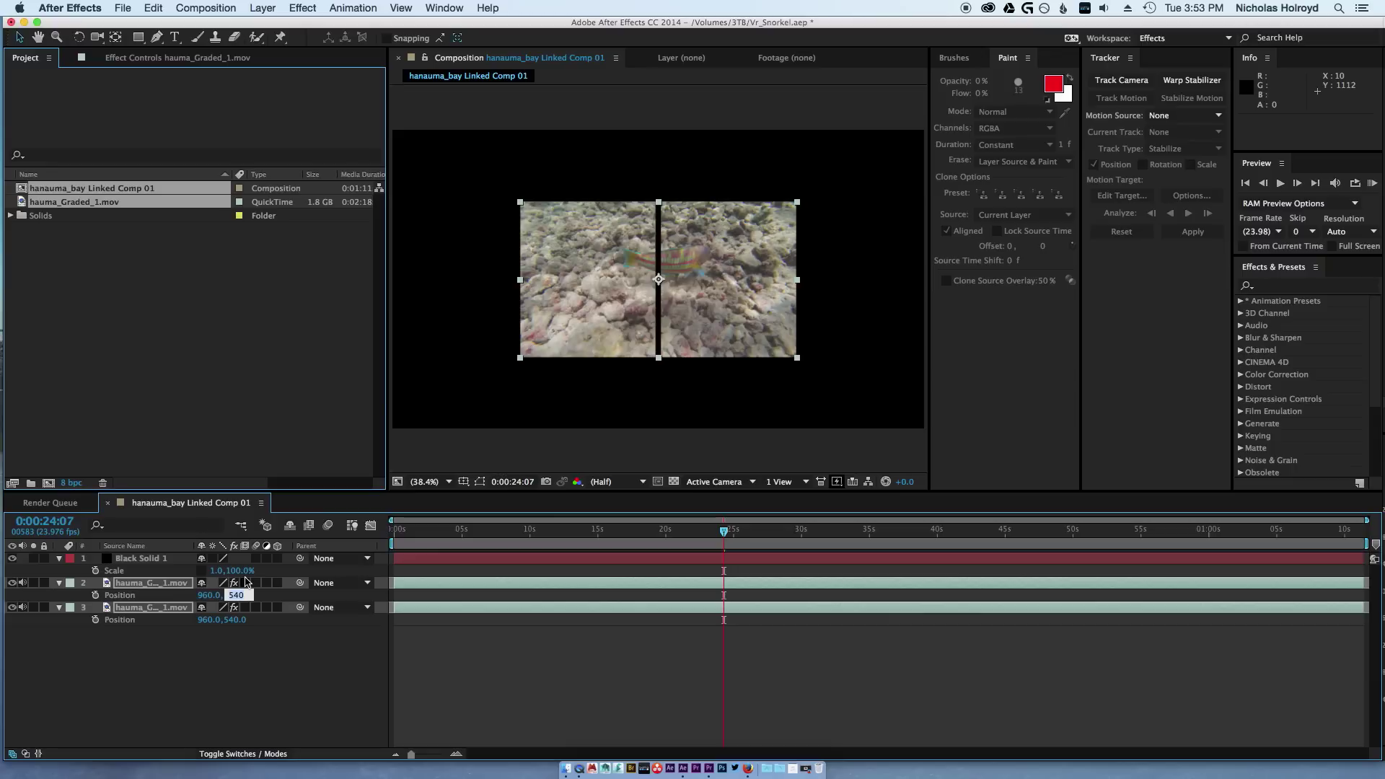
text(5.2)
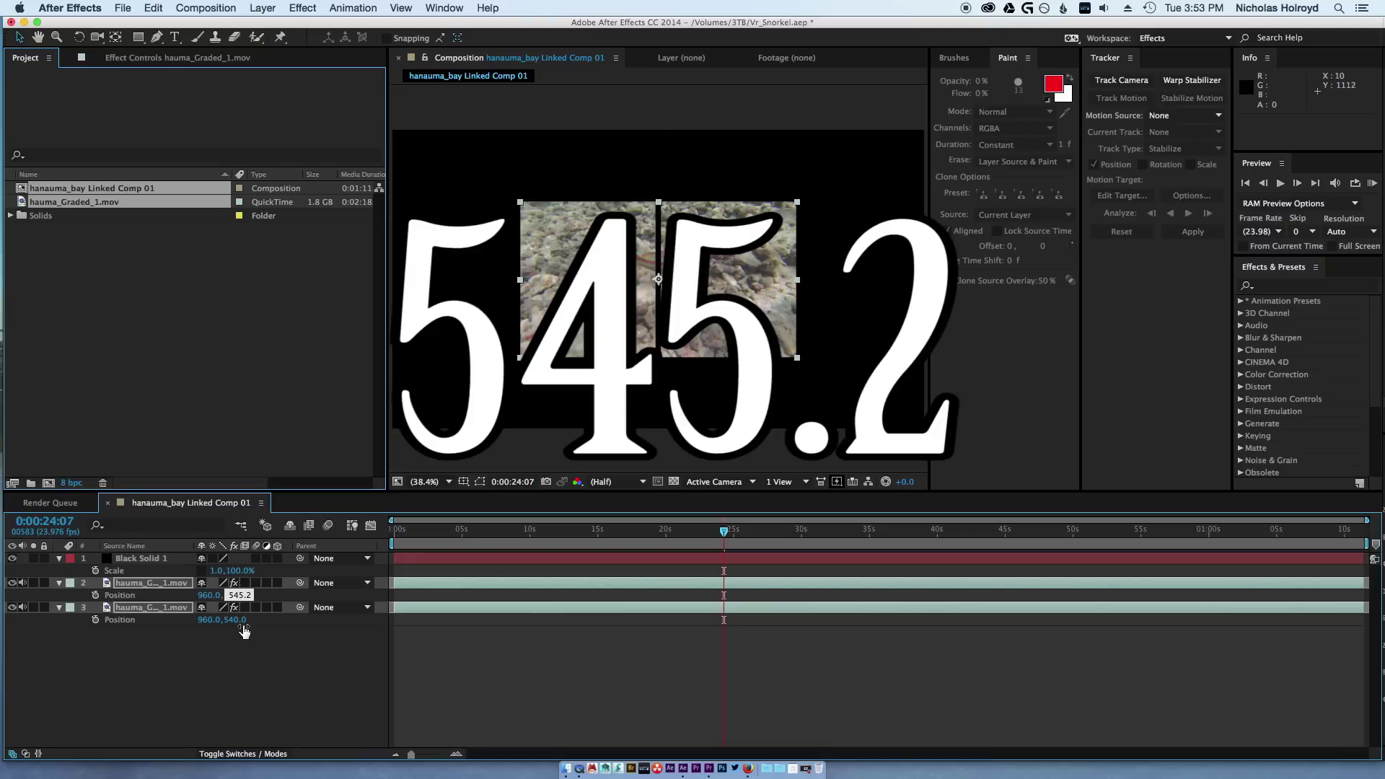
click(240, 620)
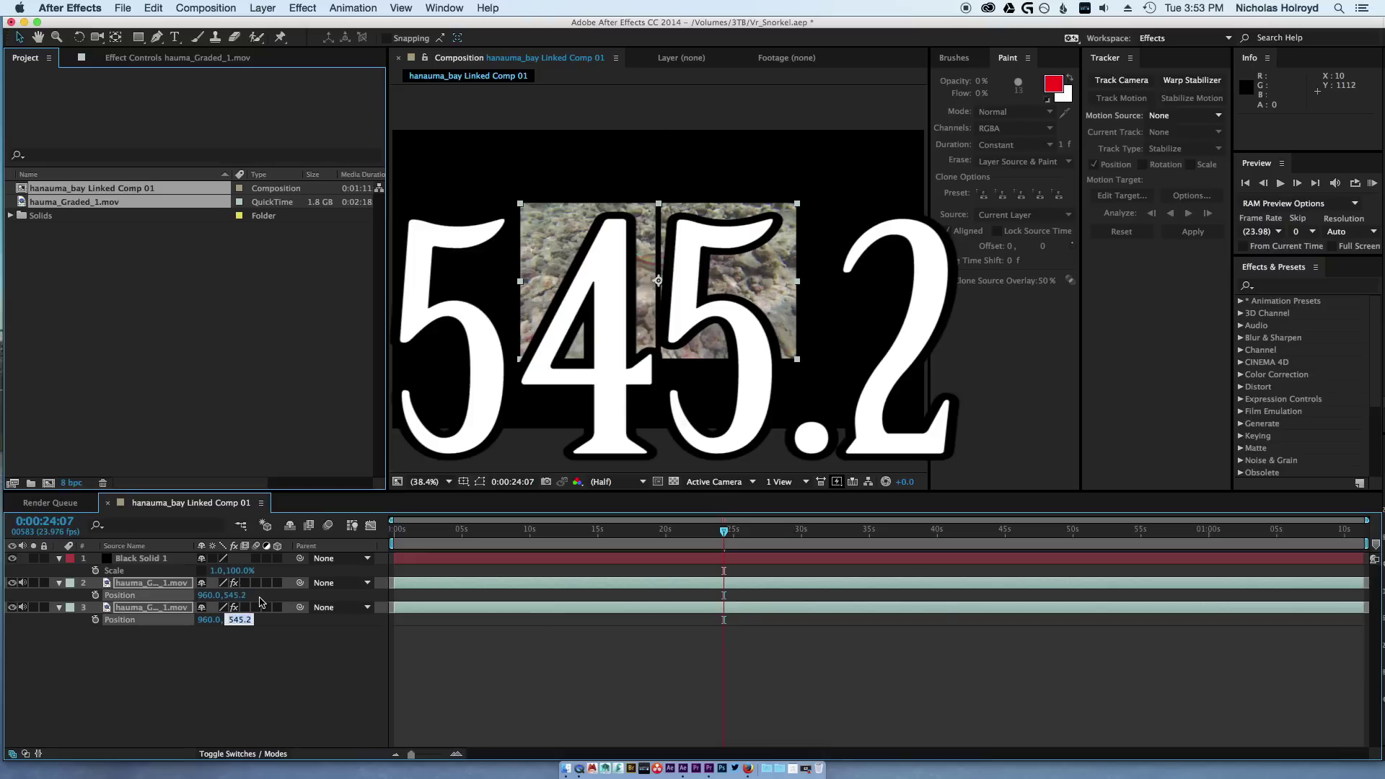
text(545.2)
key(Return)
Set the horizontal position of both footage layers to 496.9783 and deselect them.
click(210, 595)
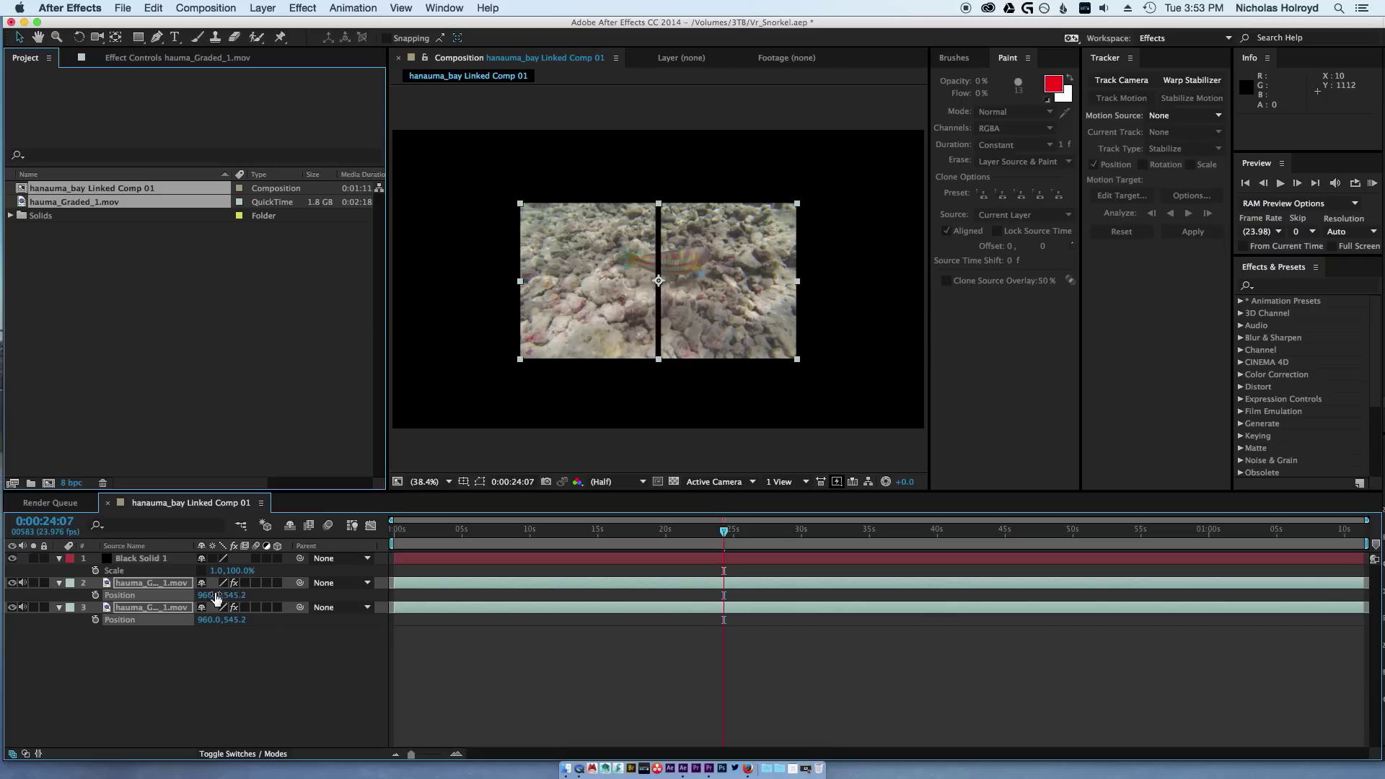
click(227, 572)
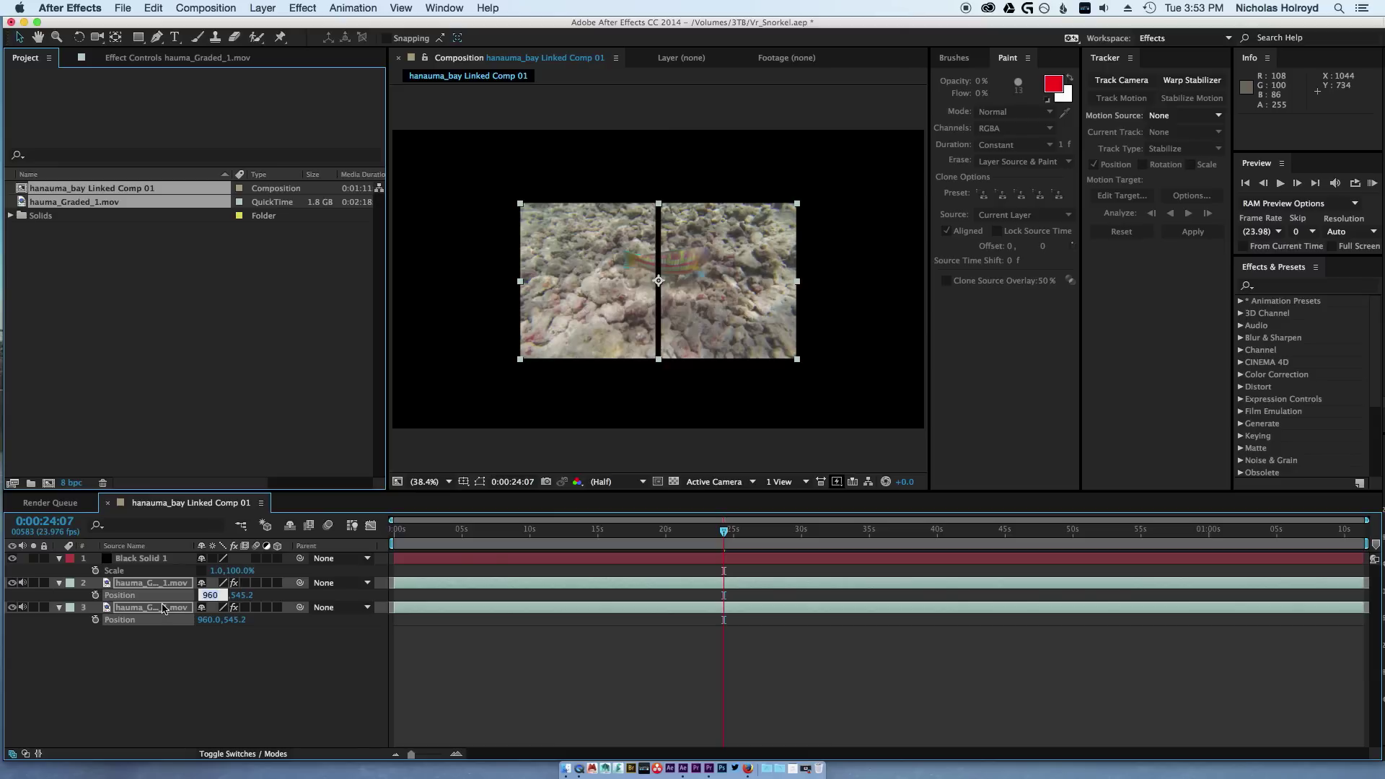
text(4)
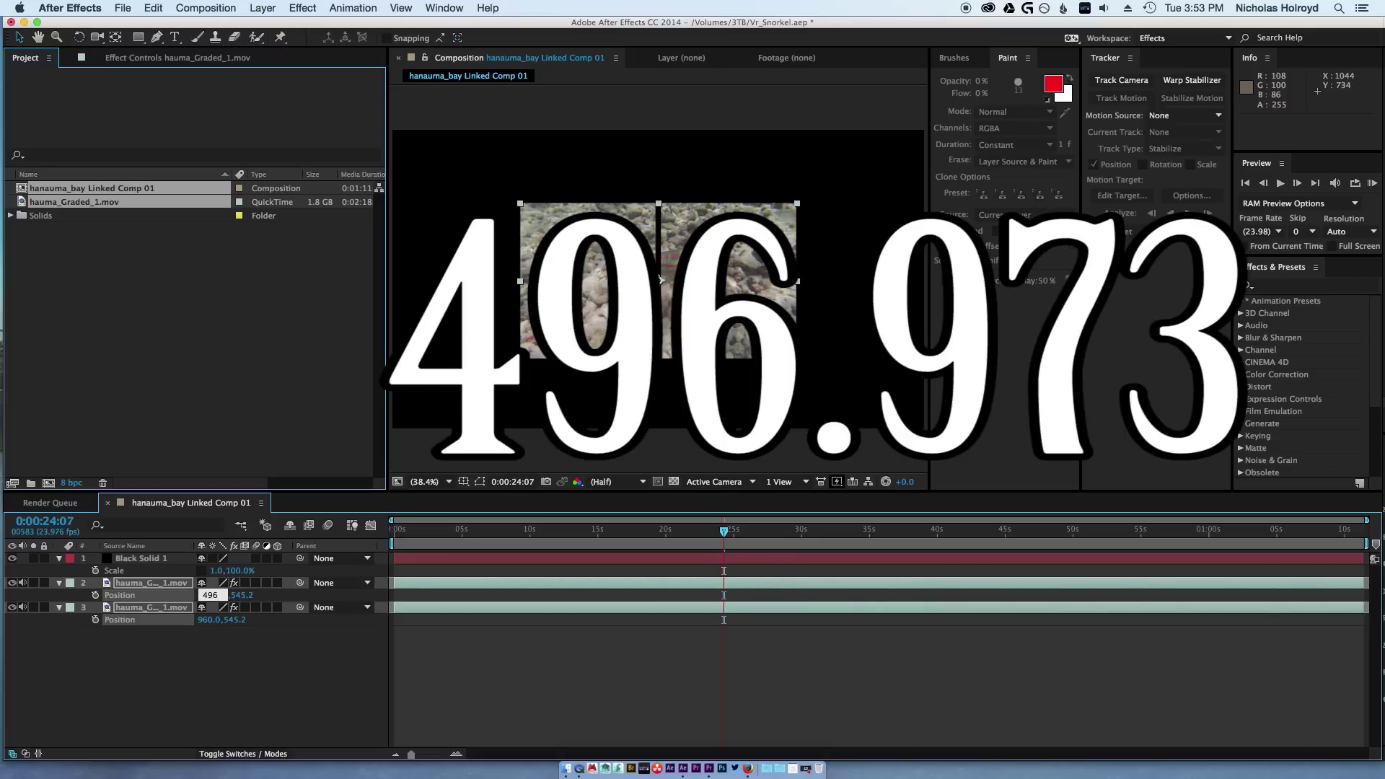
text(96.97)
text(83)
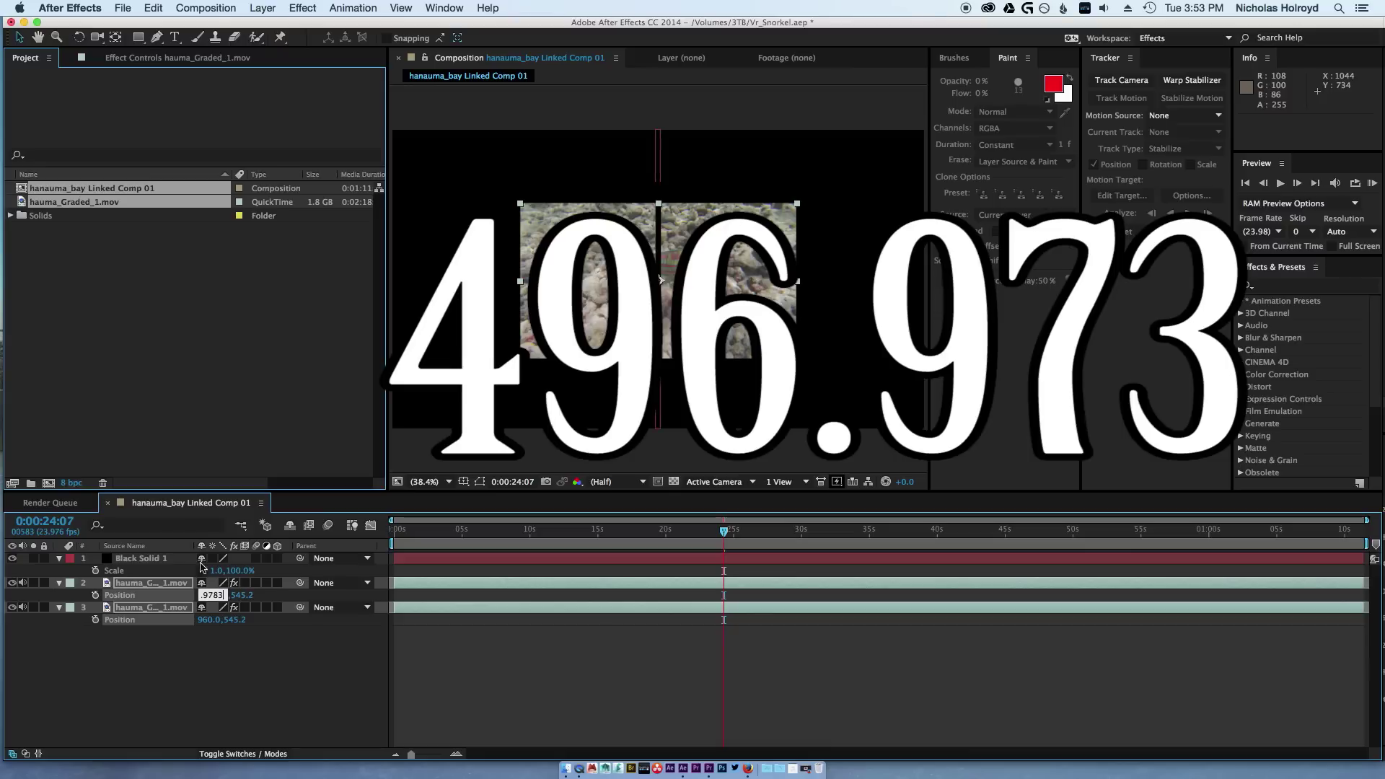
click(209, 620)
text(496.9783)
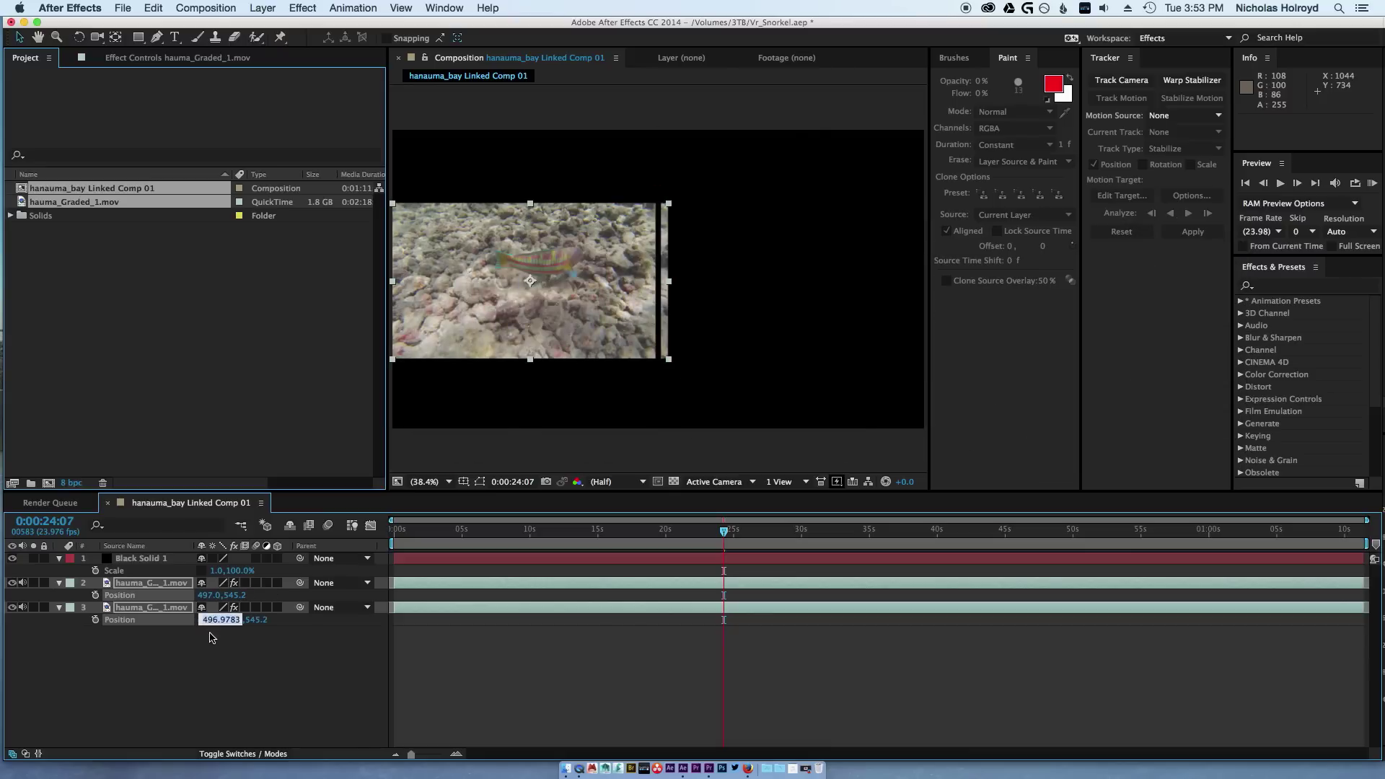
click(208, 650)
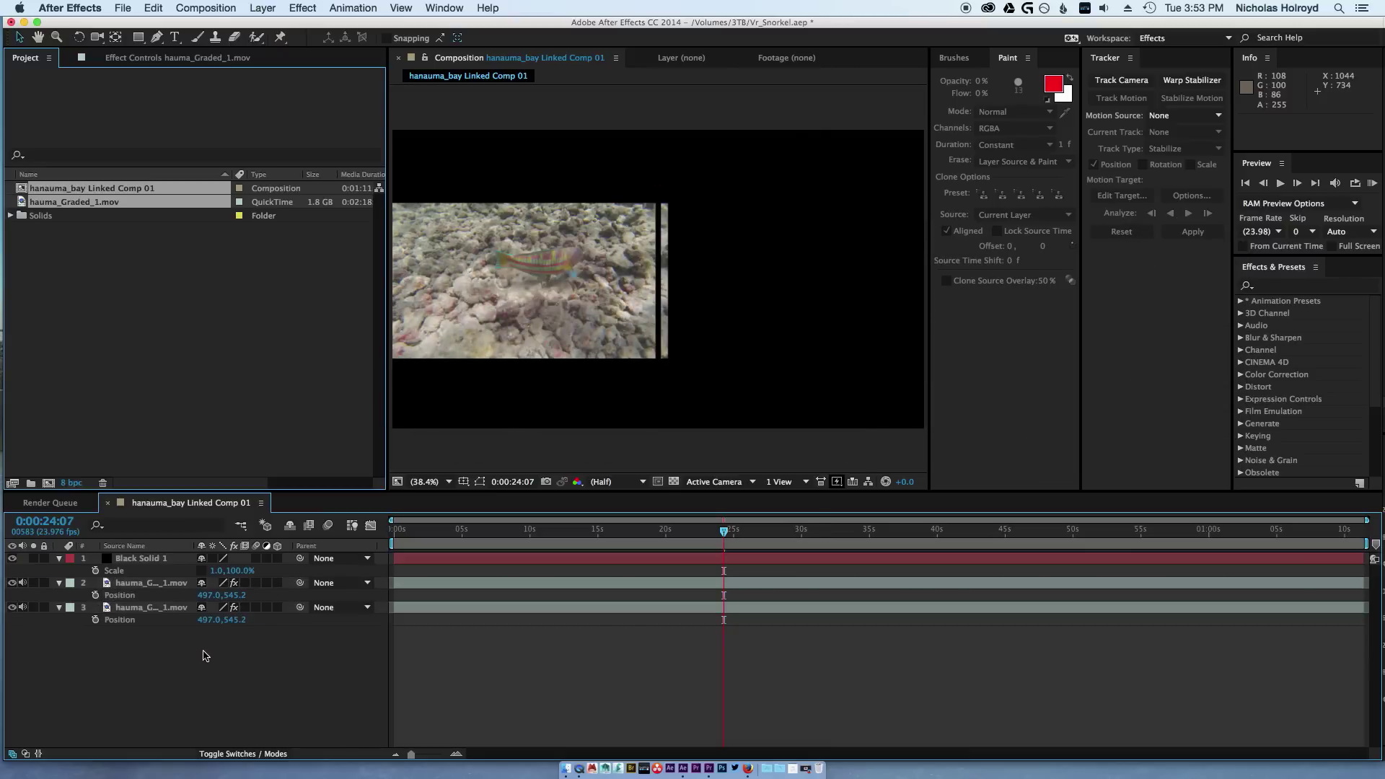
Set the horizontal position of the lower hauma_Graded_1.mov layer to 1433.9783 and check the side-by-side layout at another frame.
click(158, 610)
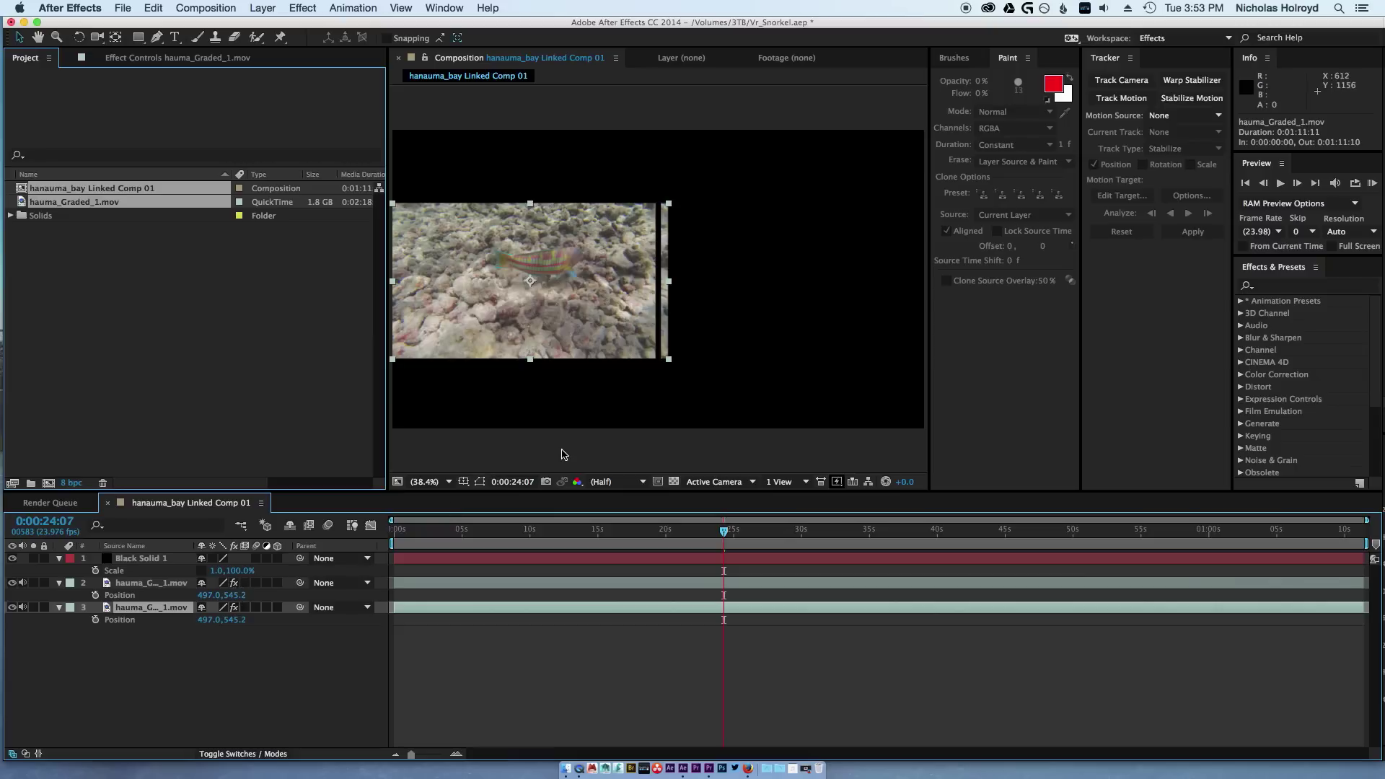
click(210, 620)
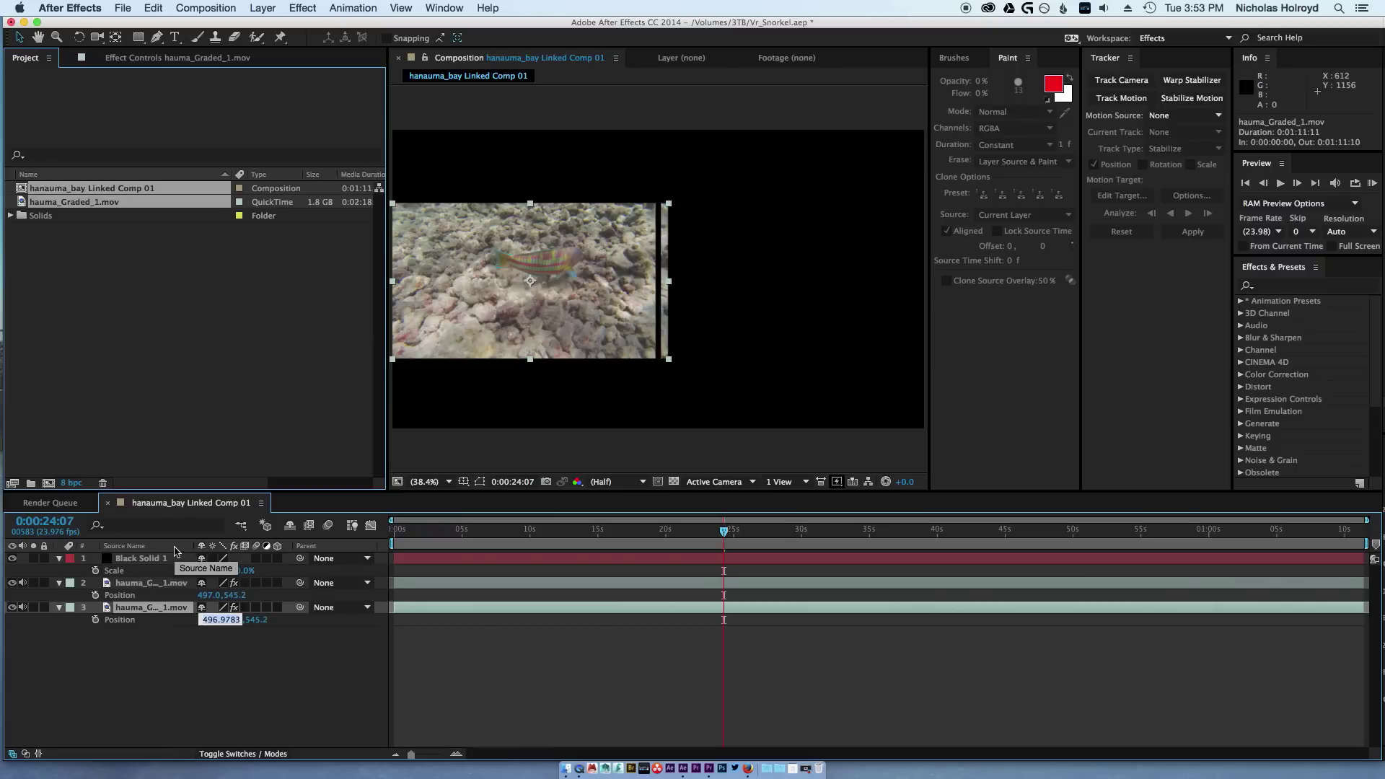
text(14)
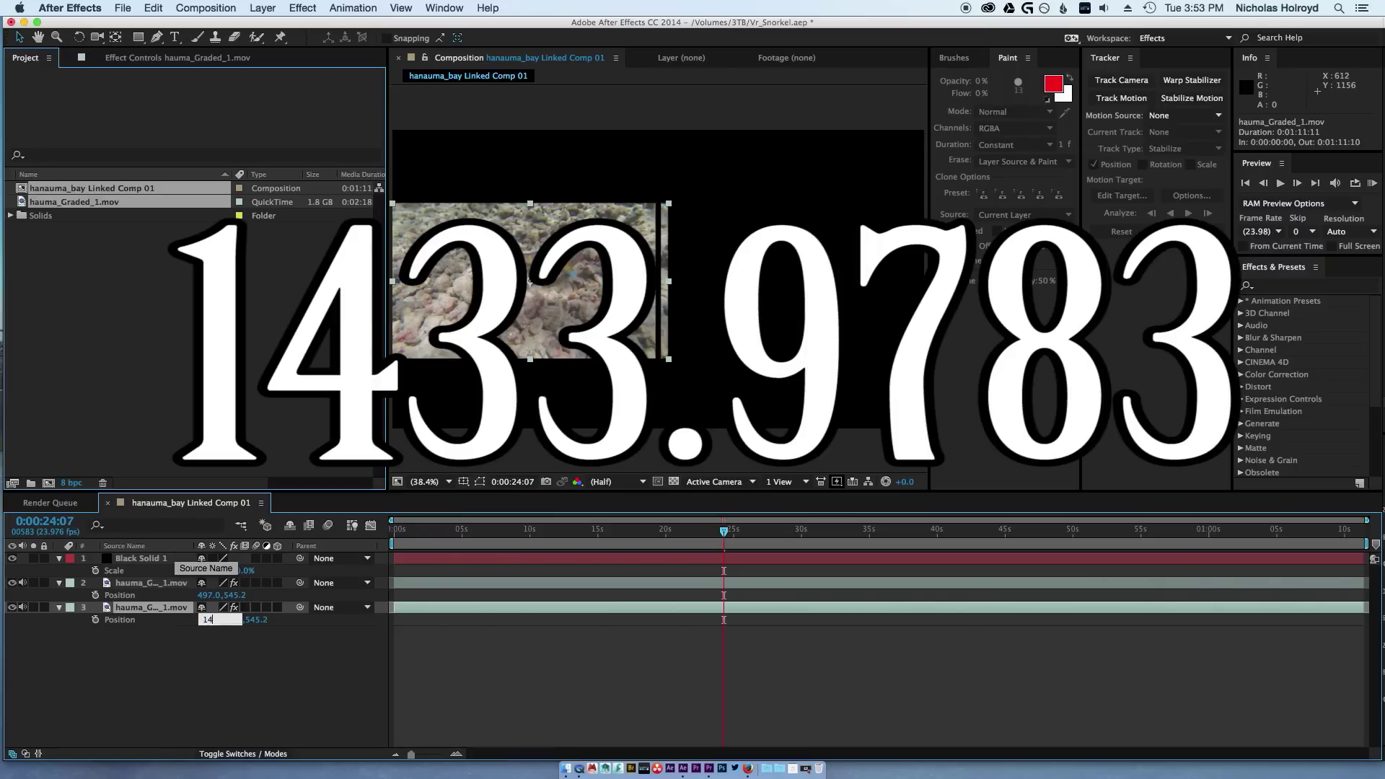
text(33.9783)
key(Return)
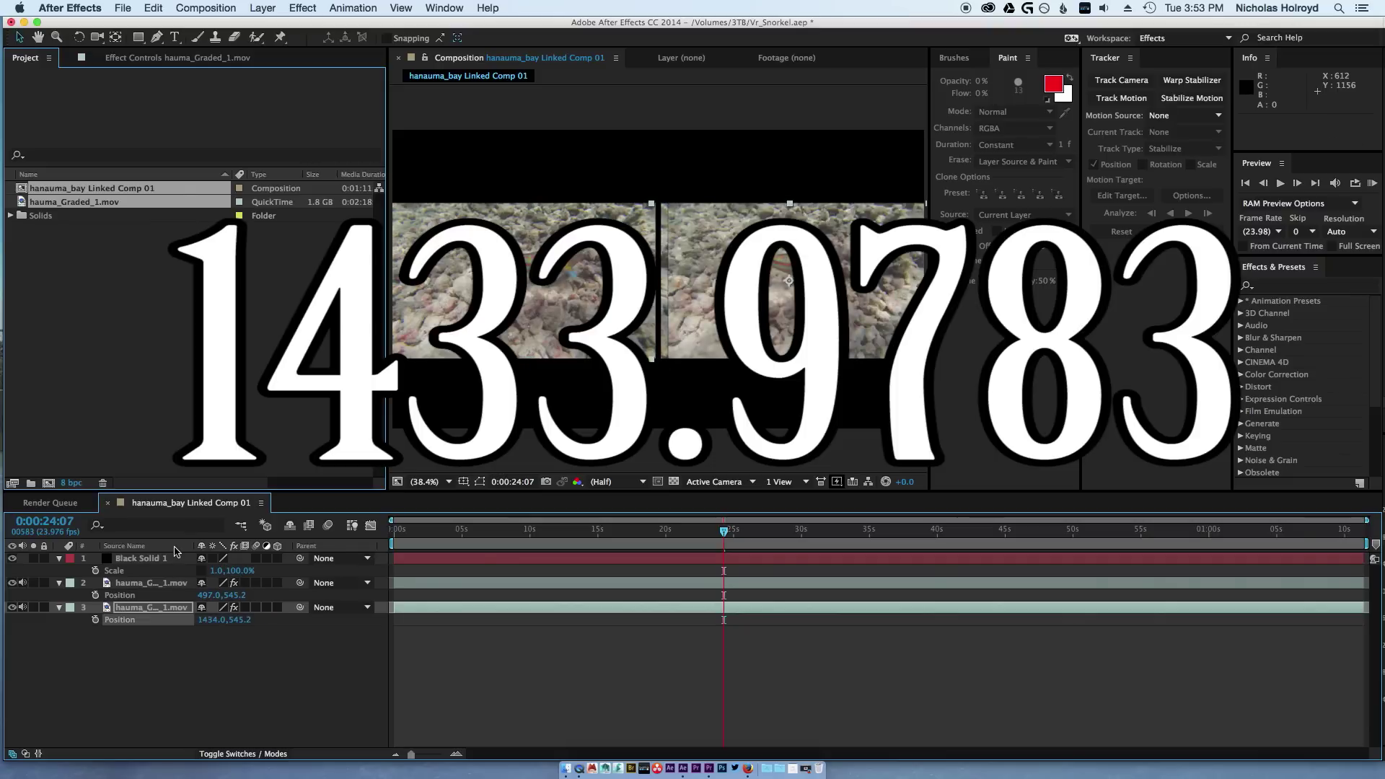
drag(422, 531, 761, 551)
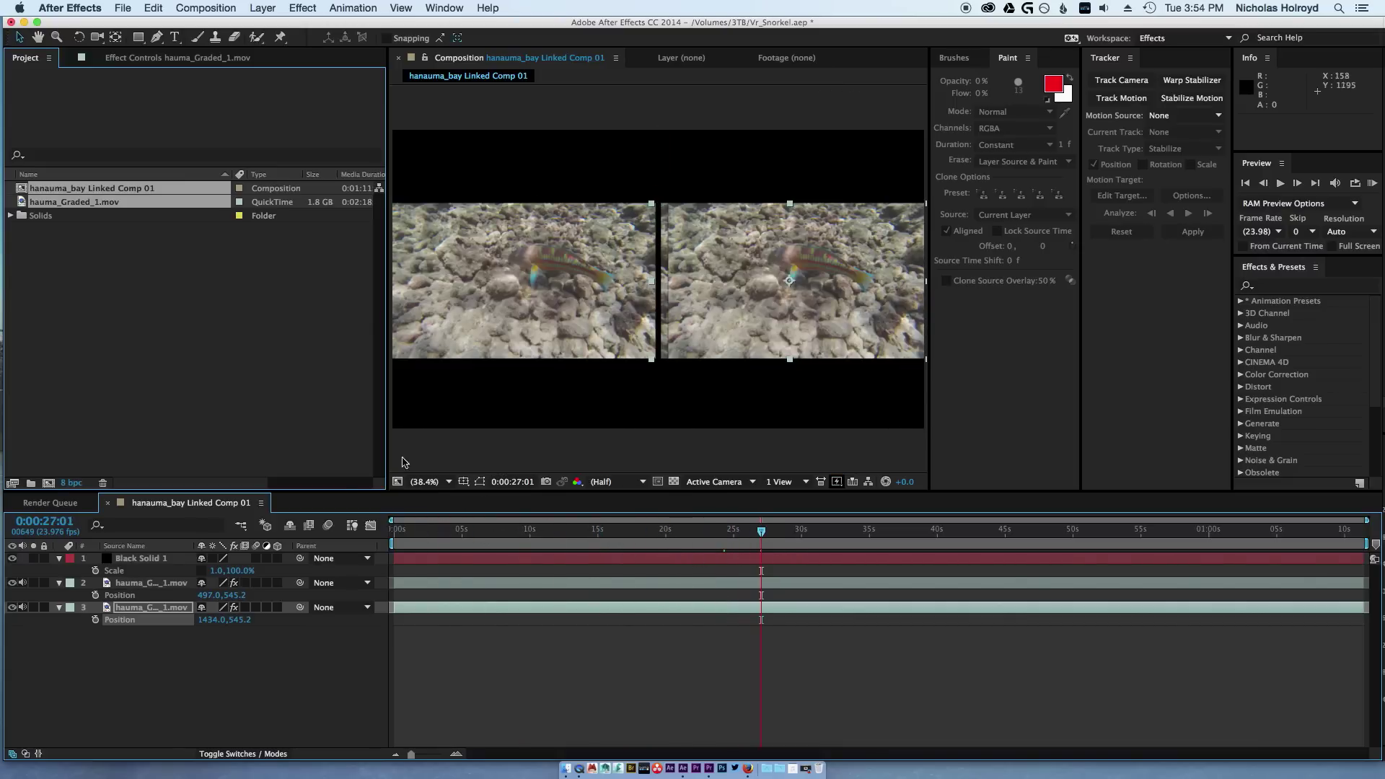
Draw a closed four-point Pen mask around the left half on the upper footage layer, its inner edge along the black divider, and check another frame.
click(137, 583)
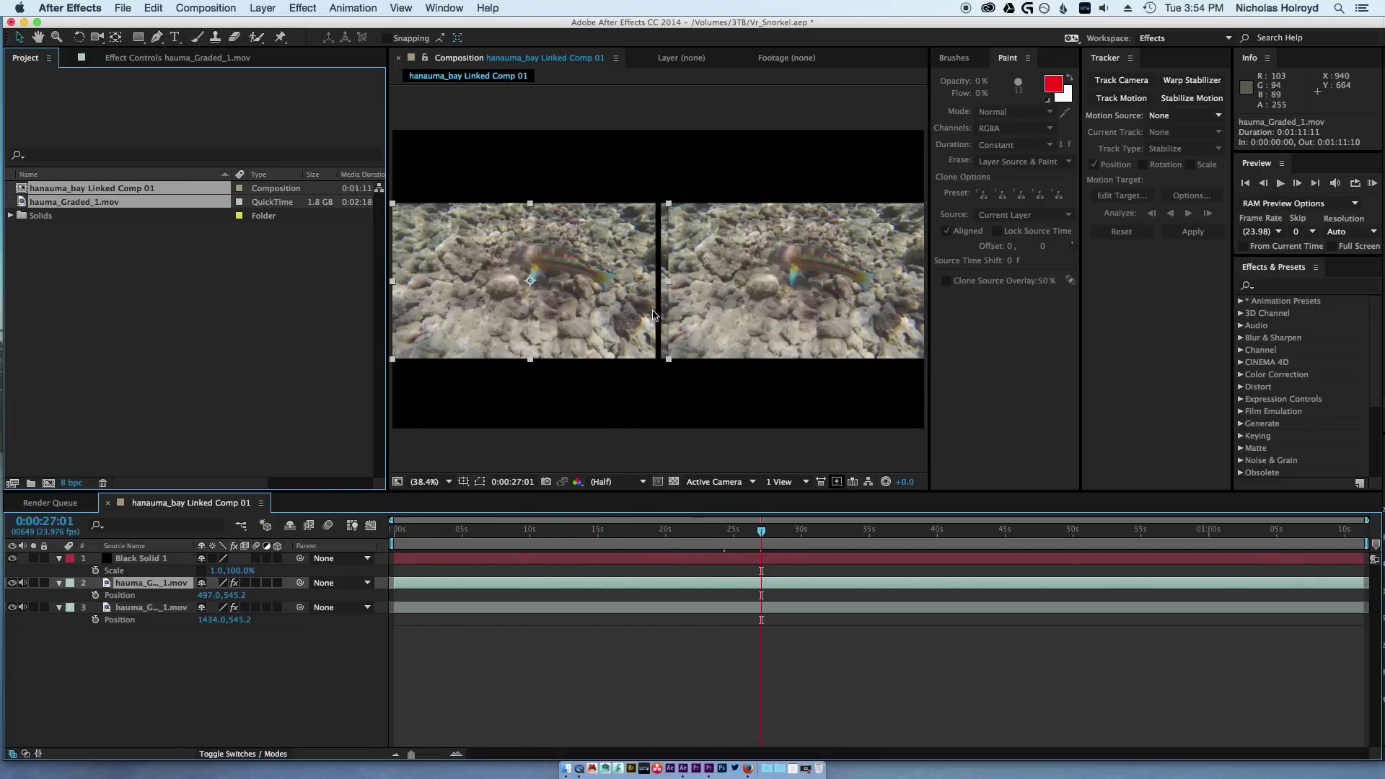
click(157, 37)
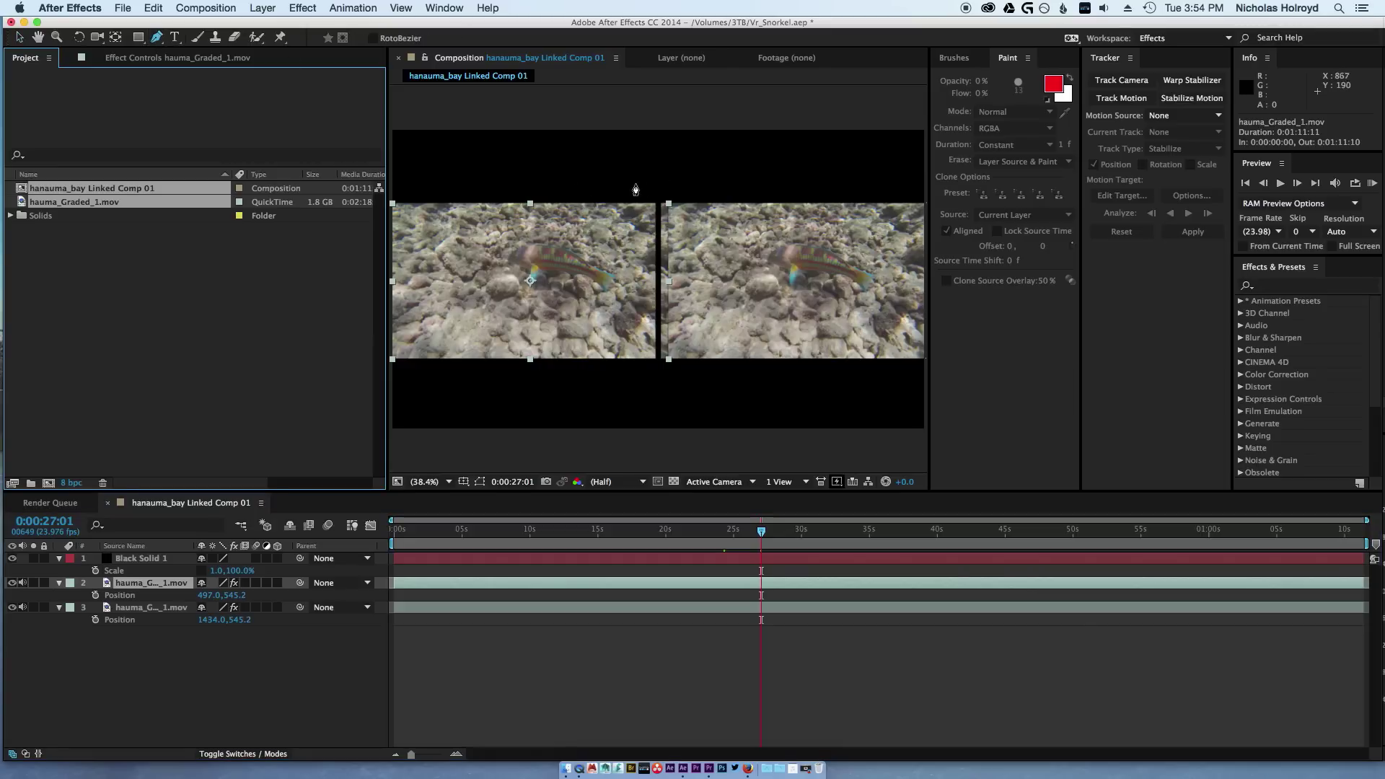
click(660, 191)
click(660, 380)
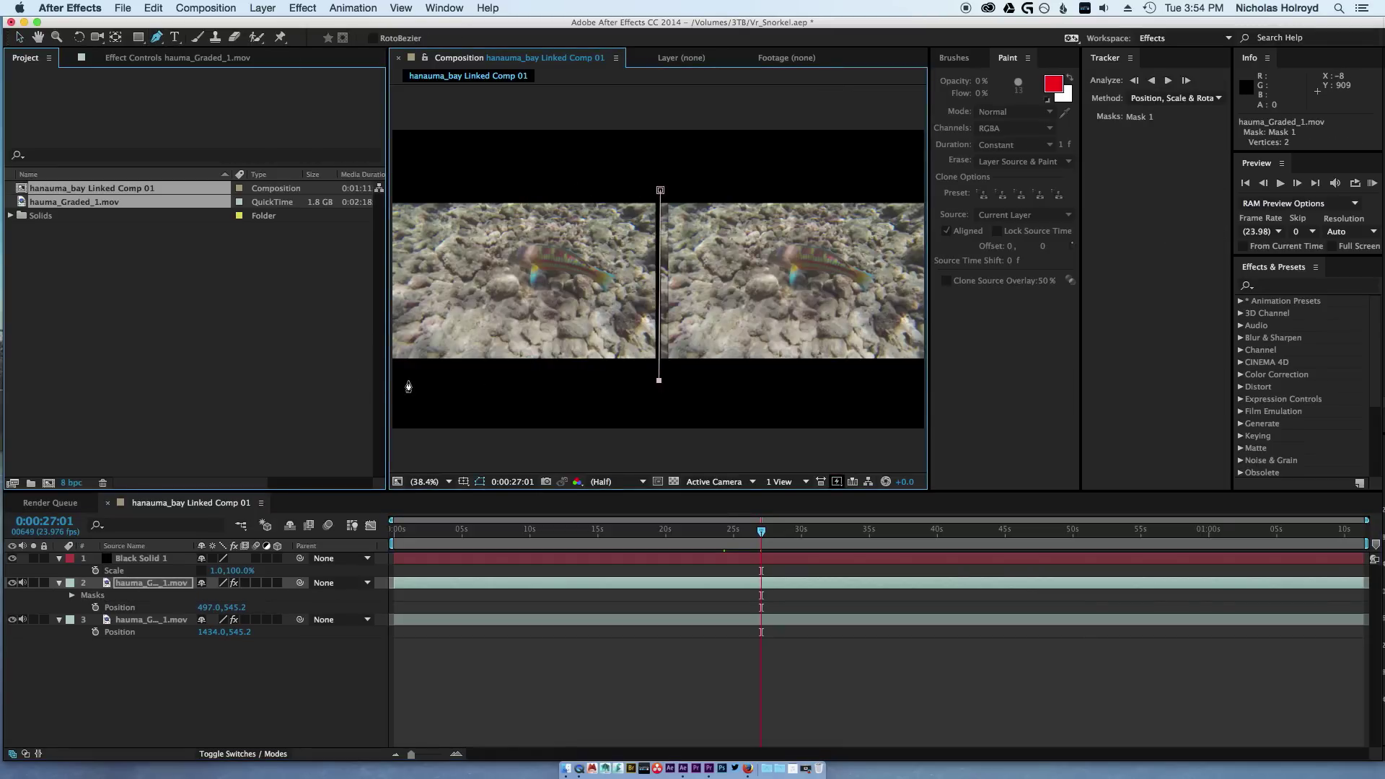
click(429, 482)
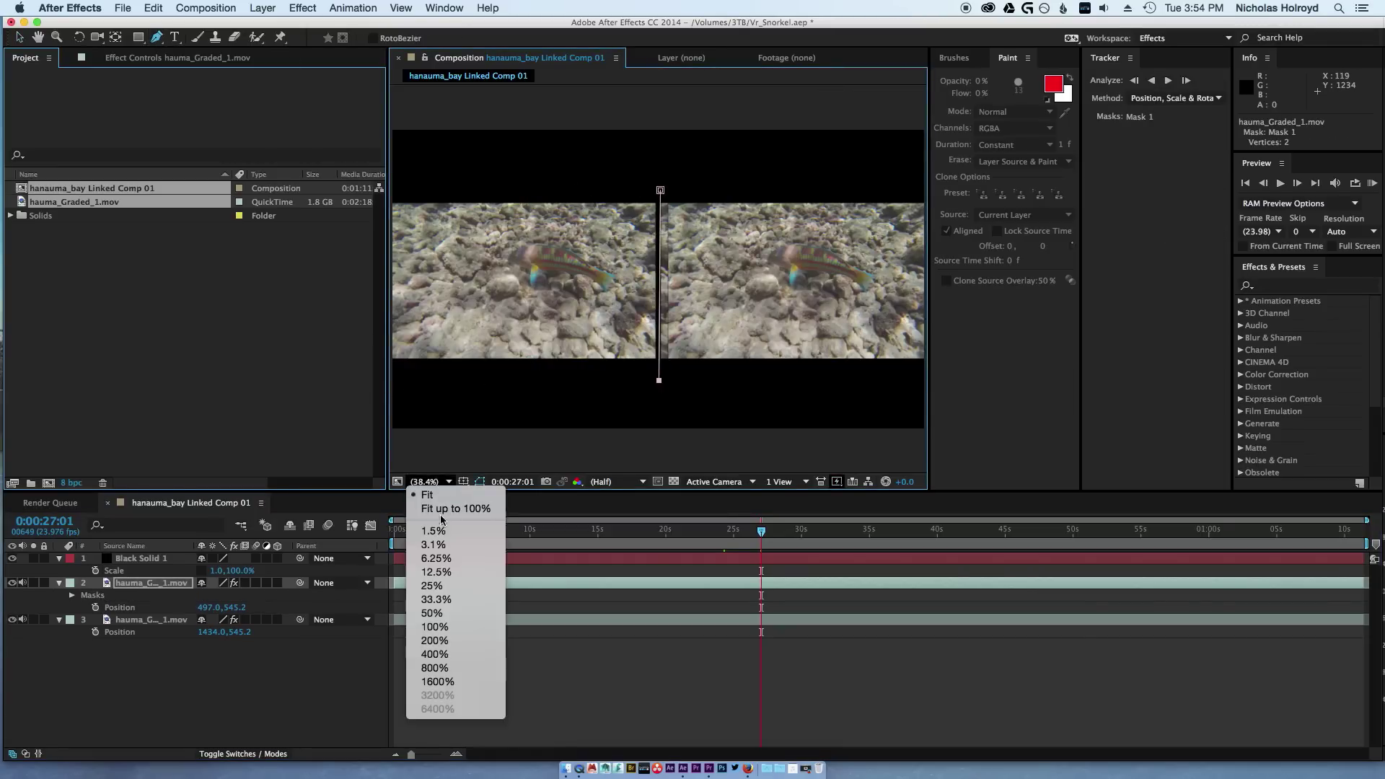
click(431, 586)
click(441, 347)
click(463, 208)
click(658, 221)
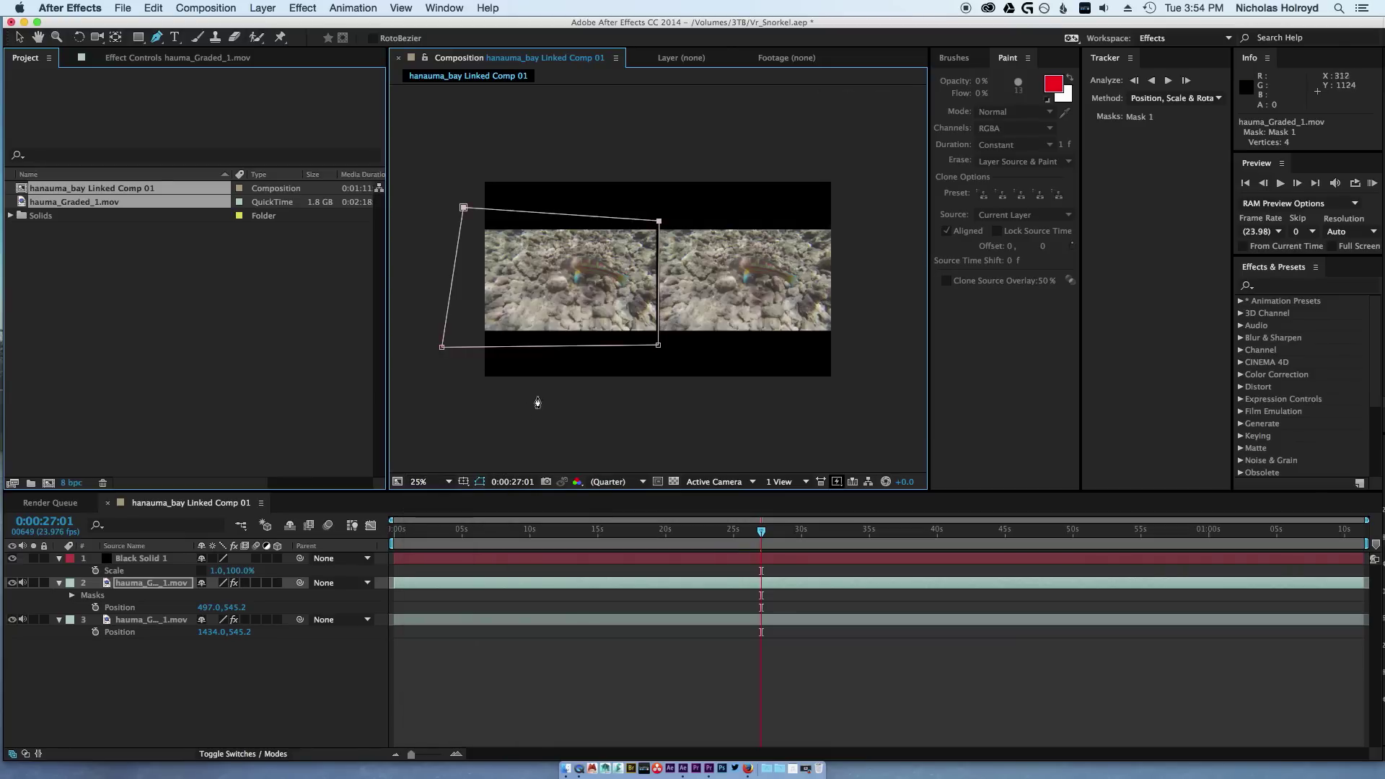
click(430, 481)
click(452, 495)
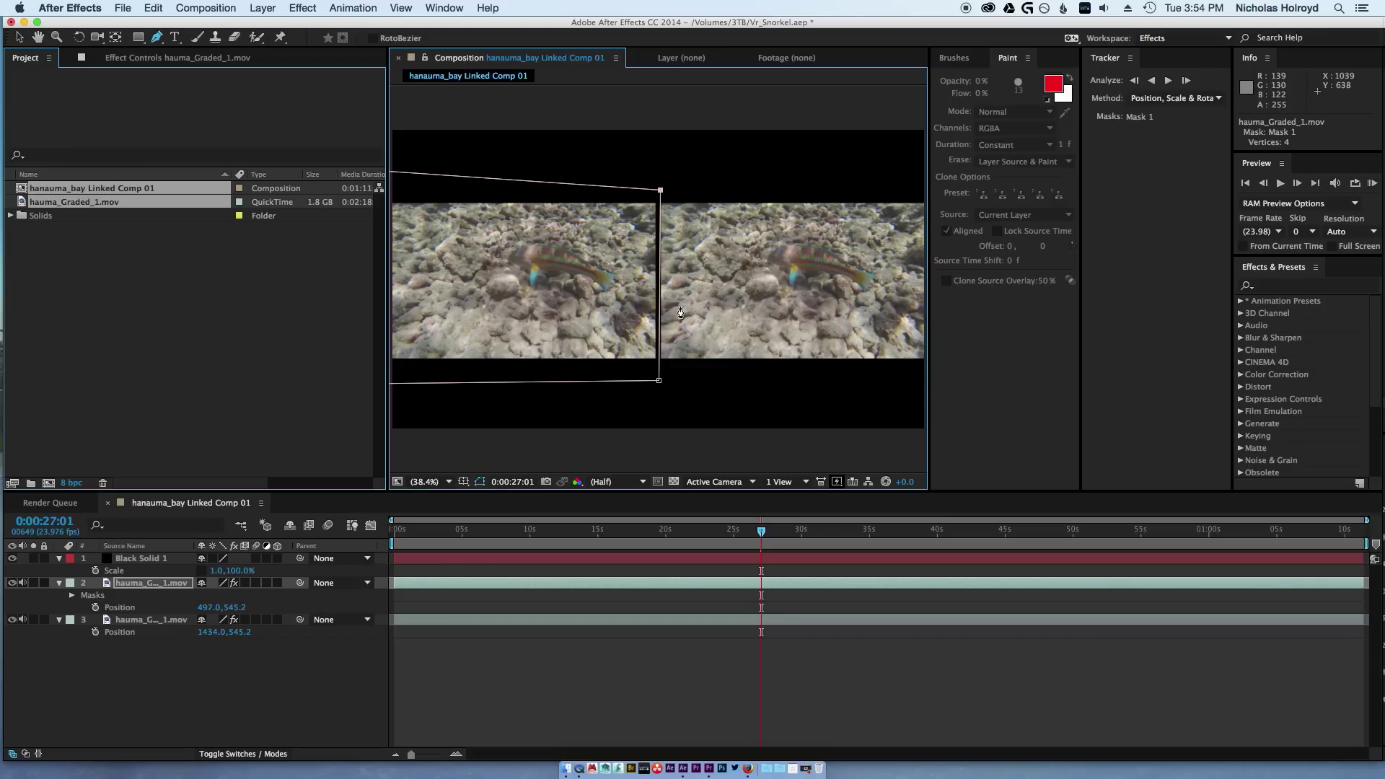
drag(543, 533, 700, 532)
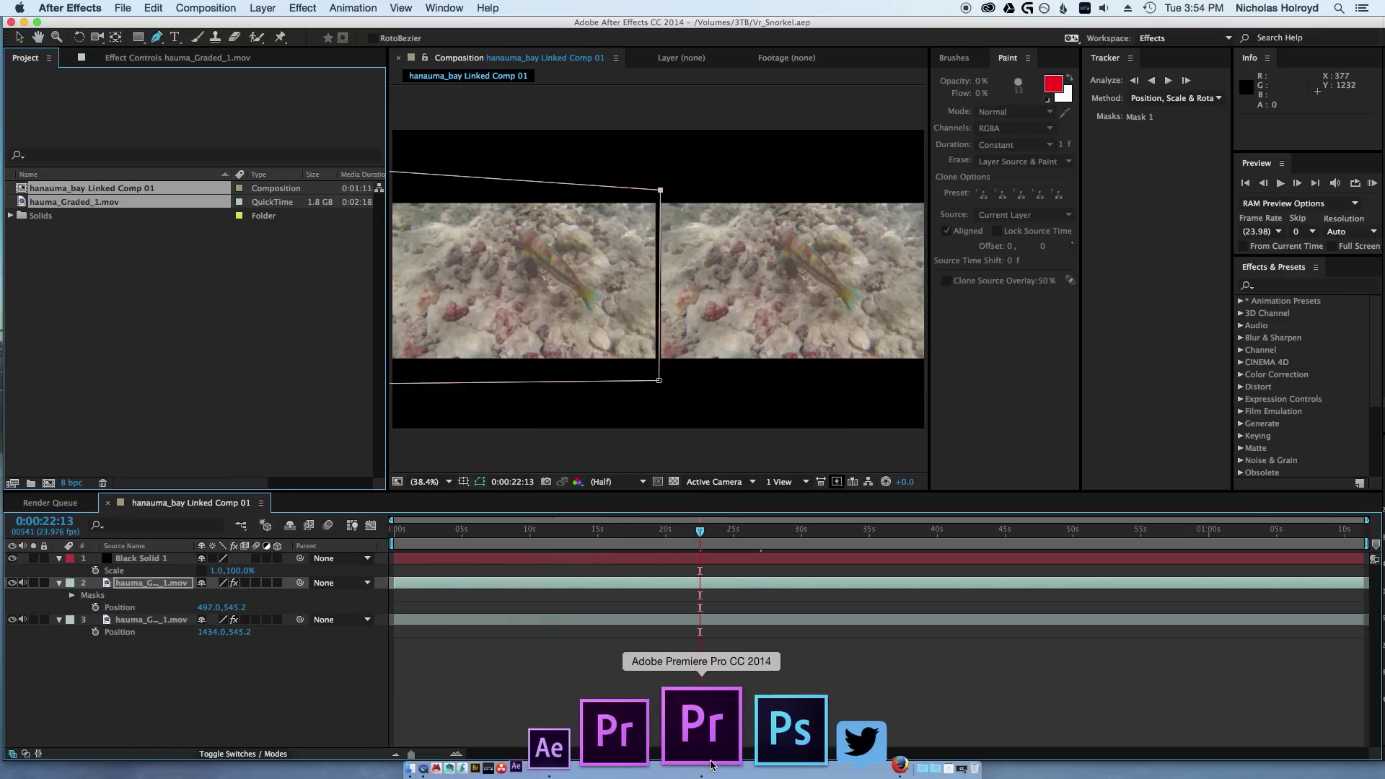
Switch to Premiere Pro, delete all clips on tracks V1 and A1 of the VR sequence, and preview another frame of the linked composition.
click(709, 748)
drag(721, 476, 699, 476)
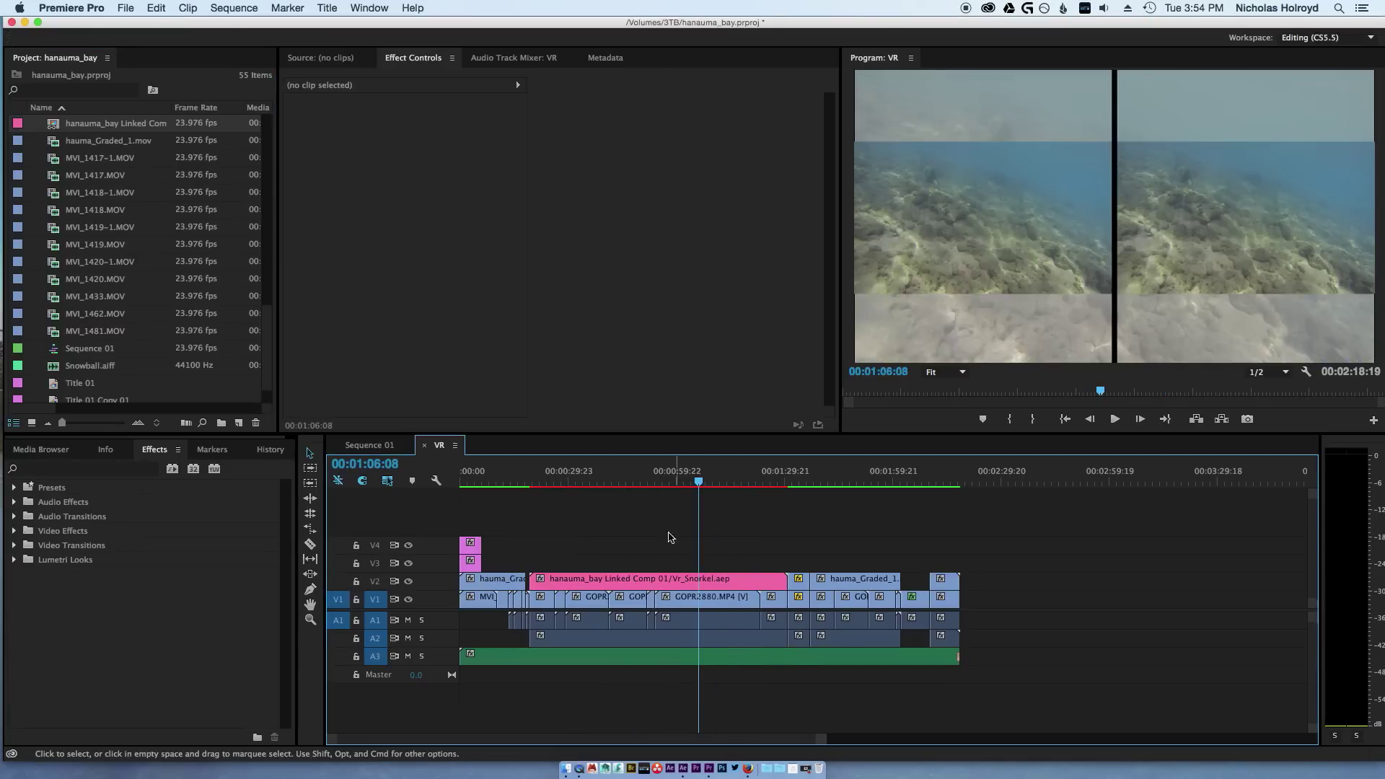
drag(1002, 606, 439, 619)
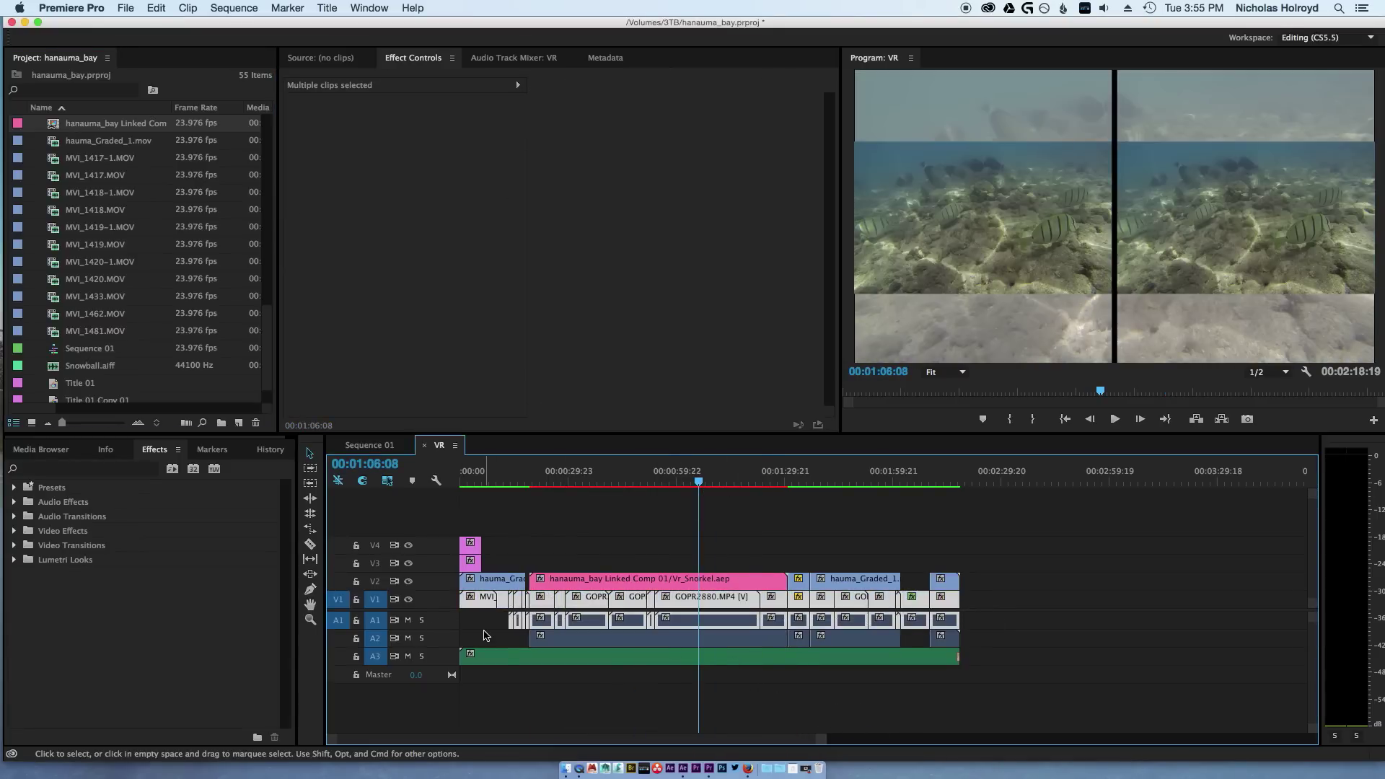
key(Delete)
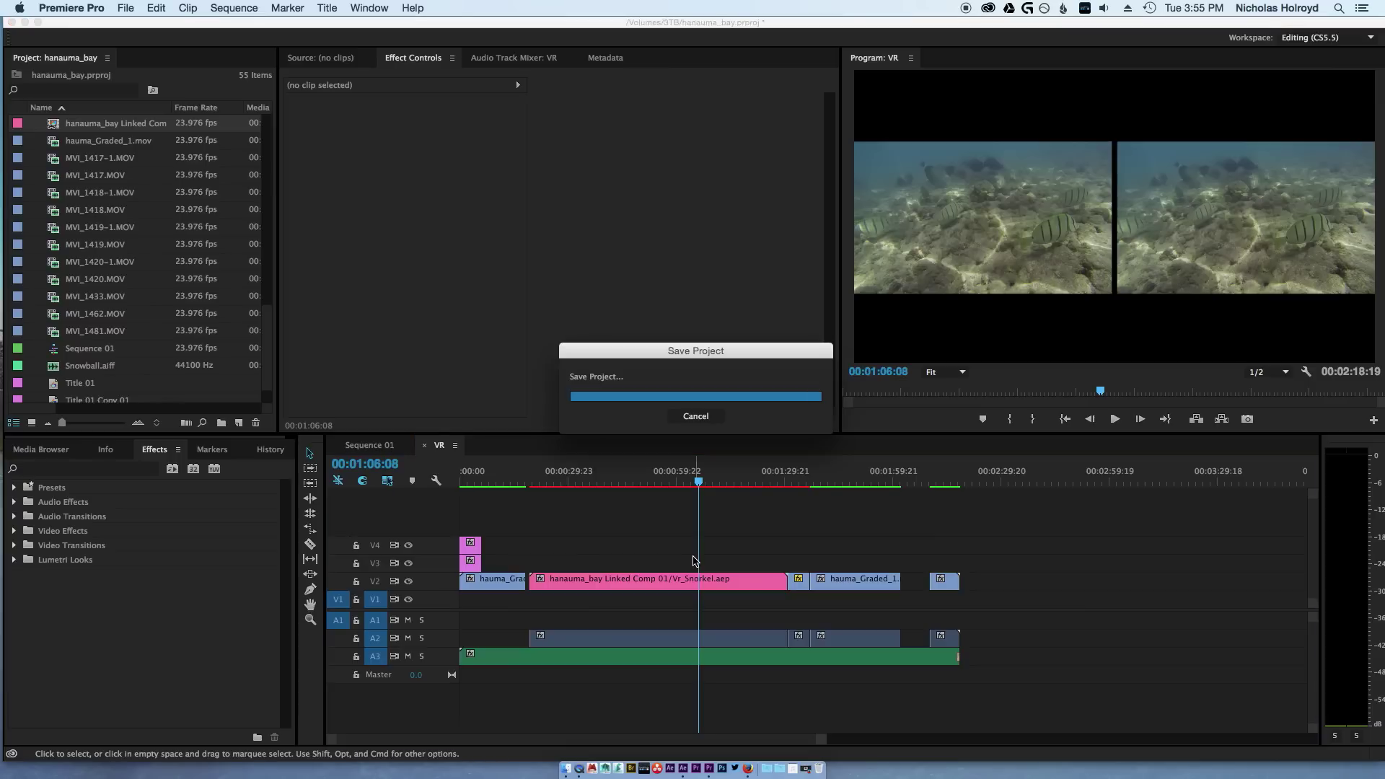
drag(658, 481, 635, 481)
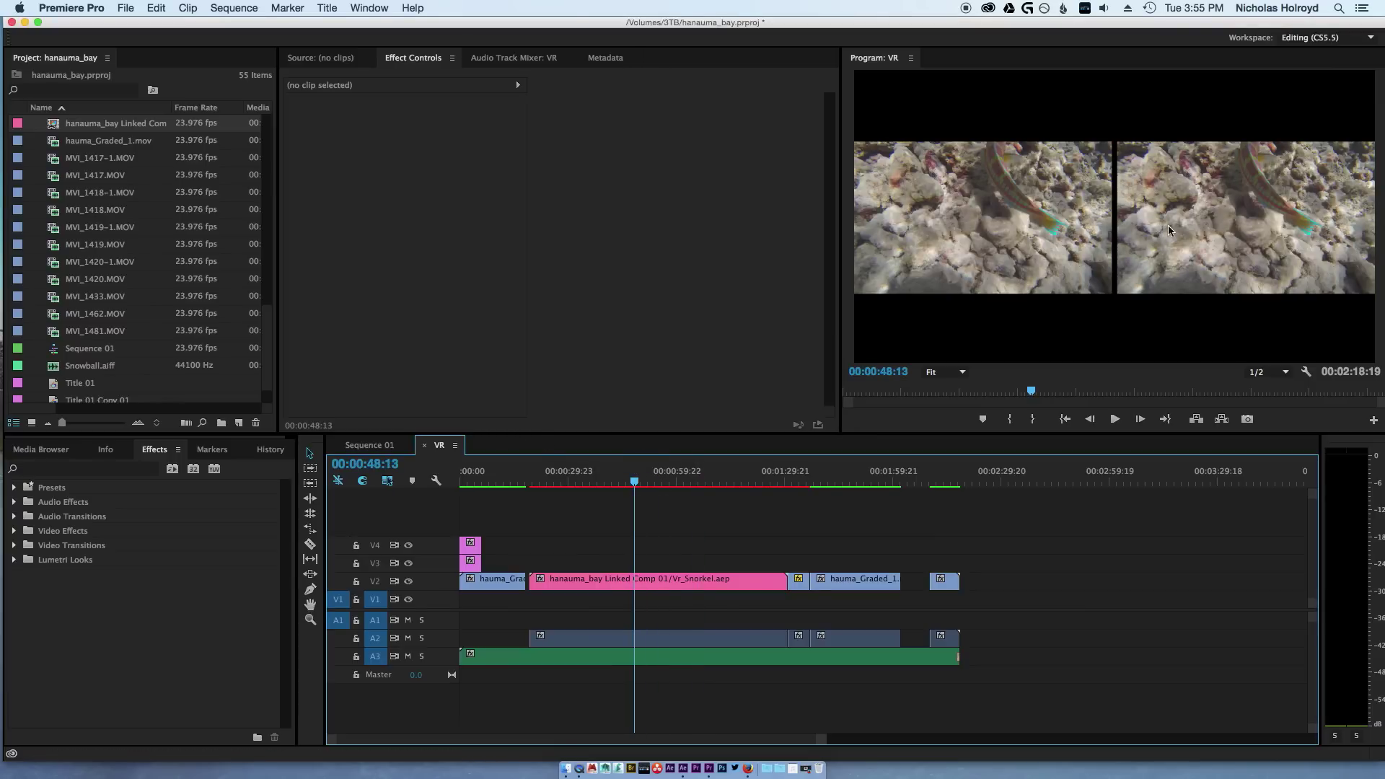